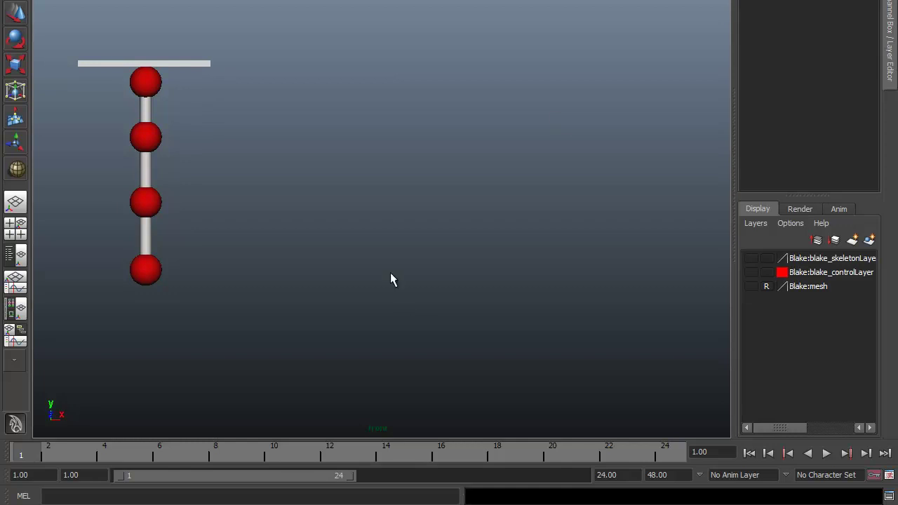
Frame the sphere chain in the front view, test-slide the bar, then undo the move.
middle_click_drag(234, 94, 327, 91, "alt")
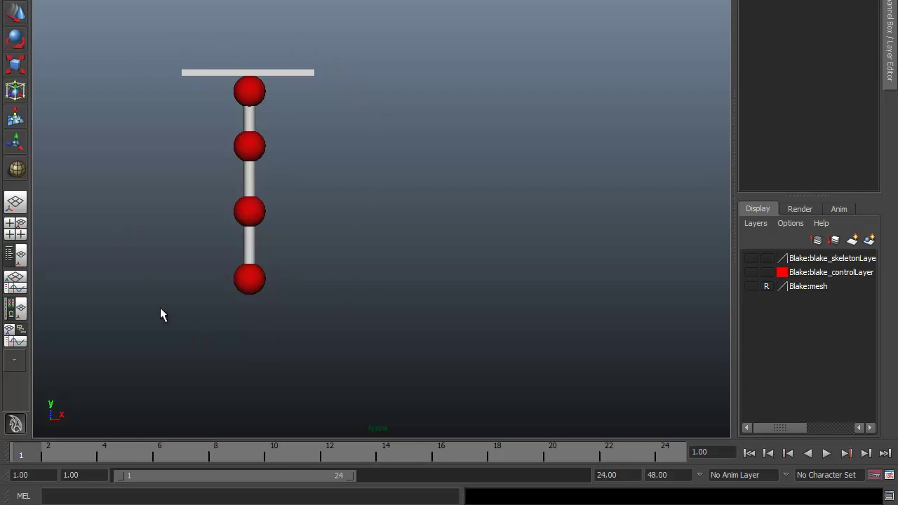
middle_click_drag(385, 148, 337, 133, "alt")
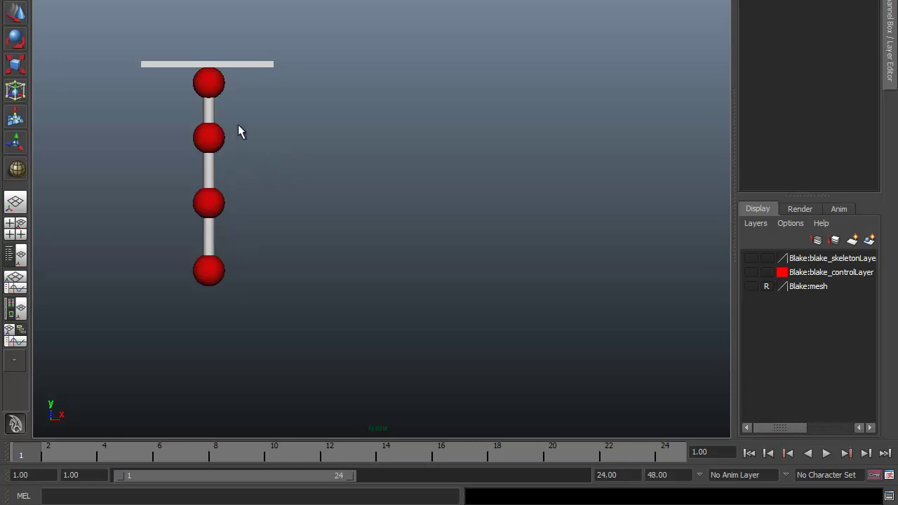
middle_click_drag(284, 184, 211, 123, "alt")
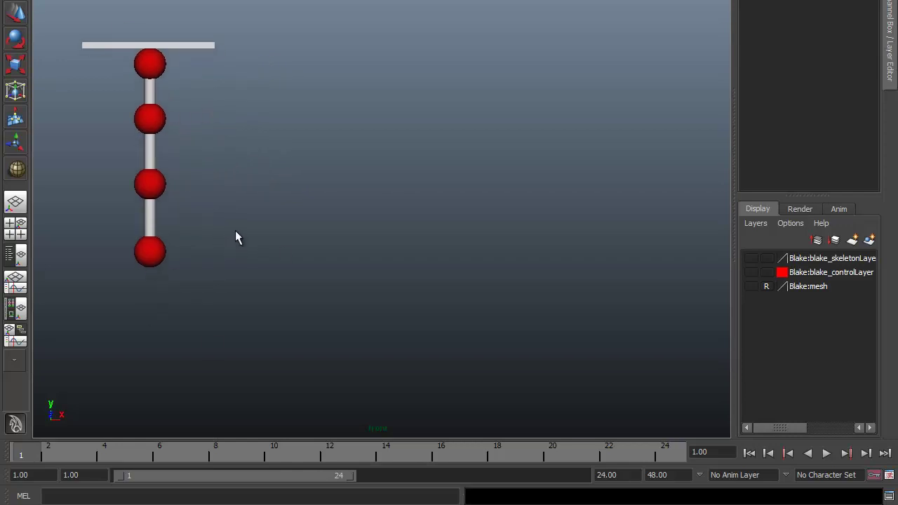
middle_click_drag(271, 208, 307, 218, "alt")
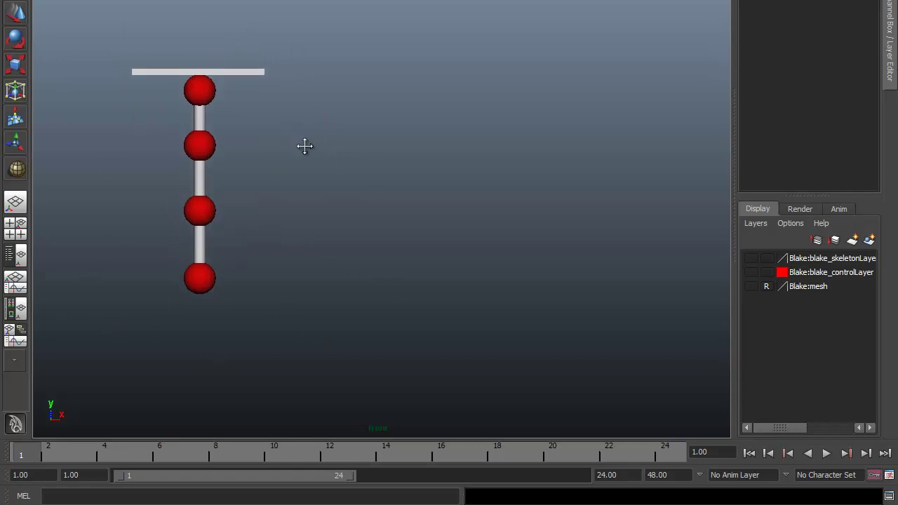
right_click_drag(327, 146, 347, 216, "alt")
middle_click_drag(346, 217, 396, 172, "alt")
right_click_drag(397, 172, 321, 138, "alt")
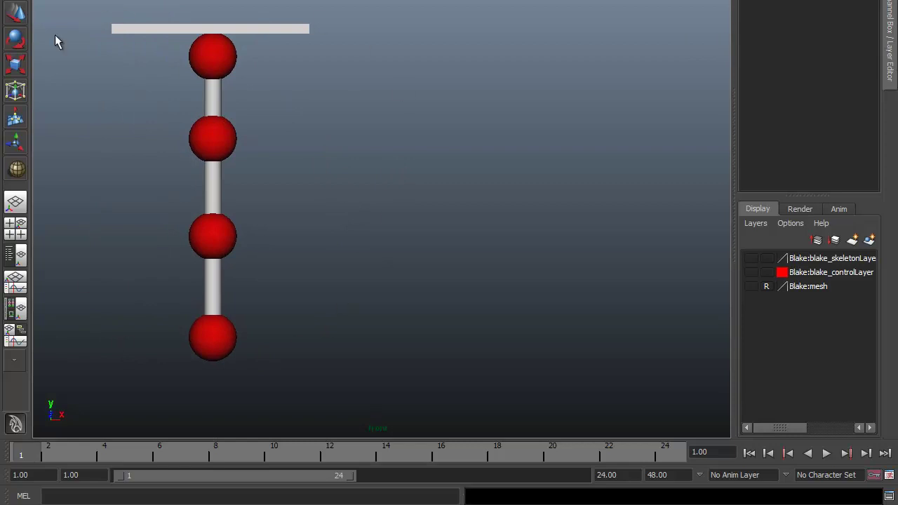
left_click(144, 28)
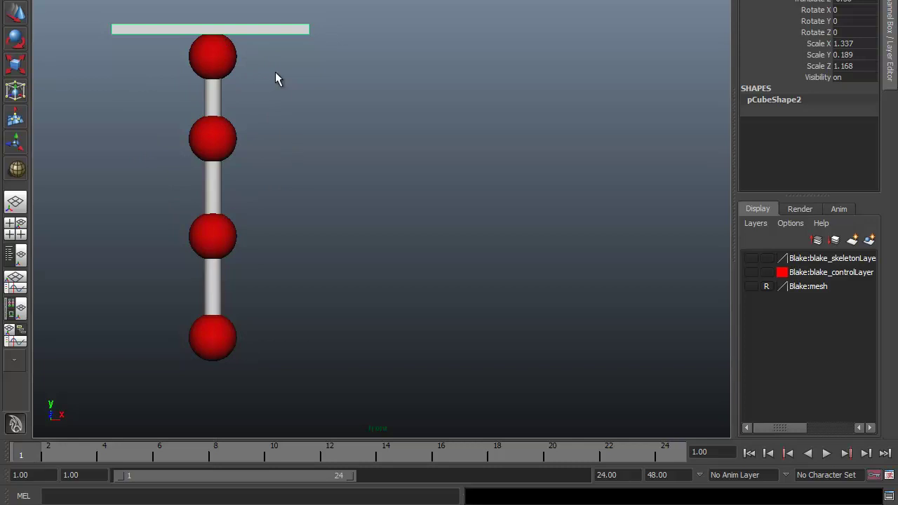
key("w")
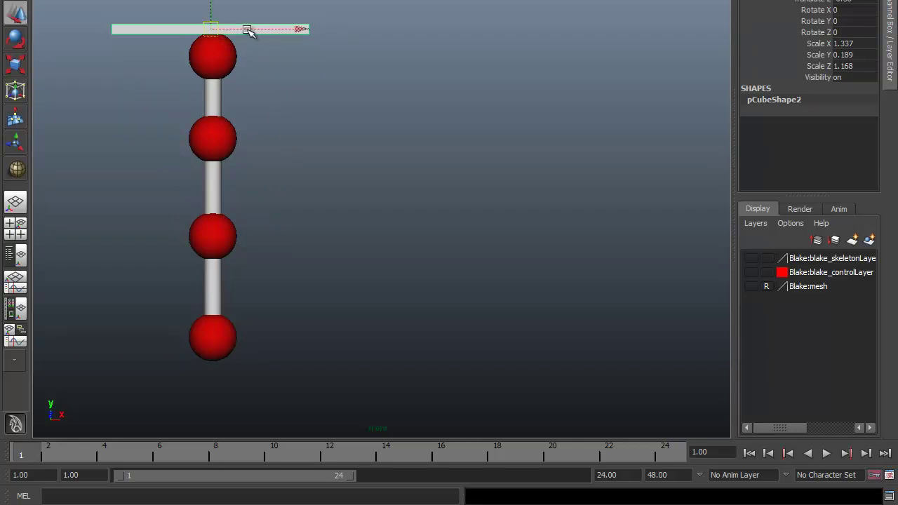
left_click_drag(239, 31, 234, 64)
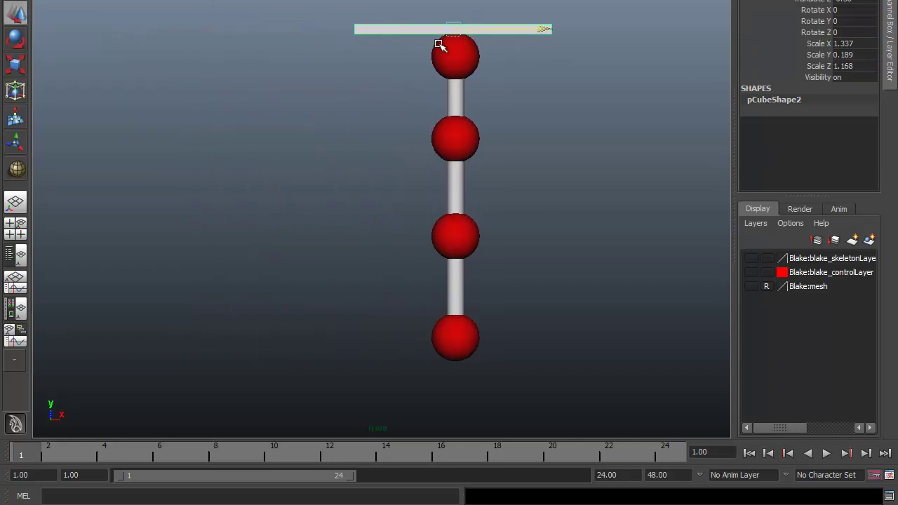
key("ctrl+z")
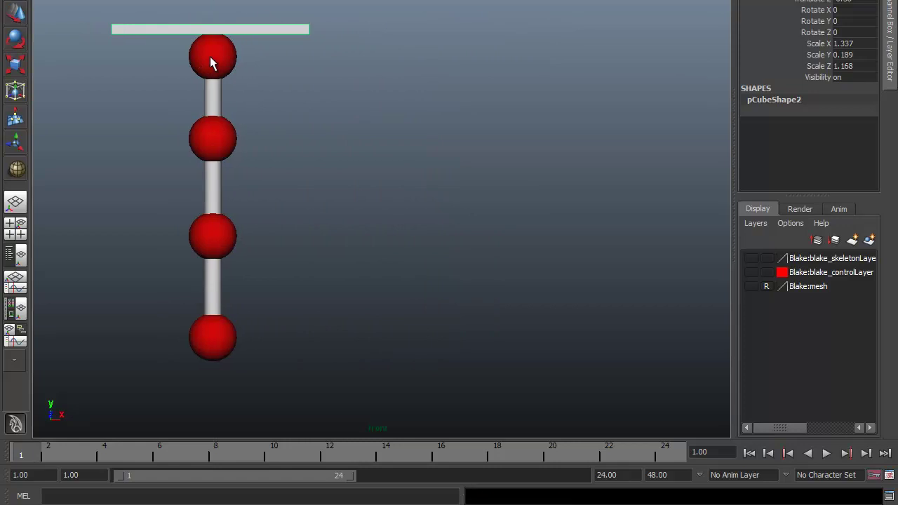
Try rotating the top sphere and bending the chain at the second sphere.
left_click(213, 62)
key("e")
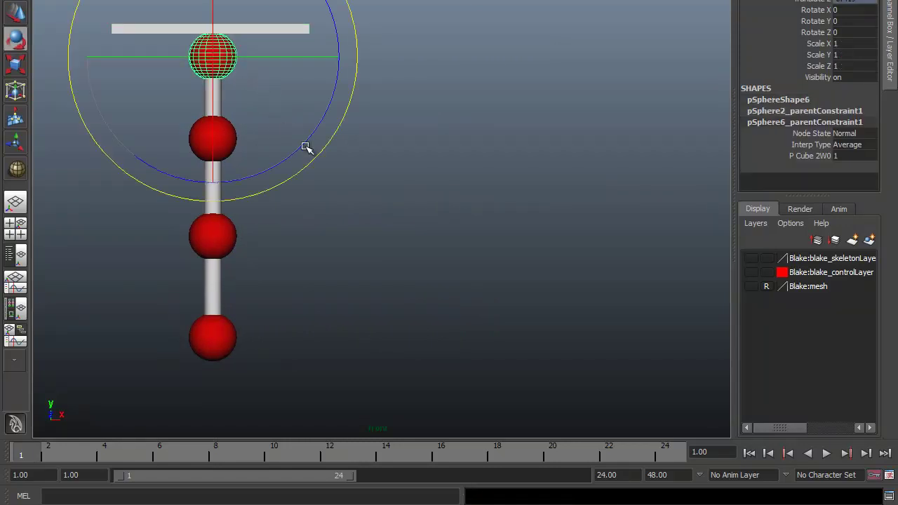
mouse_move(309, 140)
left_mouse_down()
mouse_move(278, 173)
mouse_move(326, 178)
mouse_move(421, 100)
mouse_move(256, 203)
left_mouse_up()
key("ctrl+z")
key("ctrl+z")
key("q")
left_click(226, 151)
key("e")
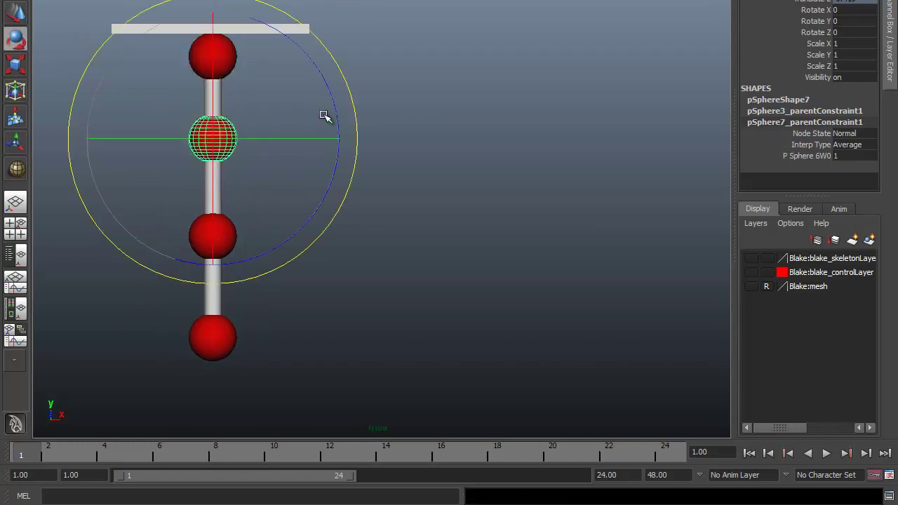
left_click_drag(327, 87, 330, 162)
Try a diagonal swing of the top sphere, undo the trial rotations, and reselect the bar.
key("q")
left_click(223, 70)
key("e")
left_click_drag(325, 32, 326, 84)
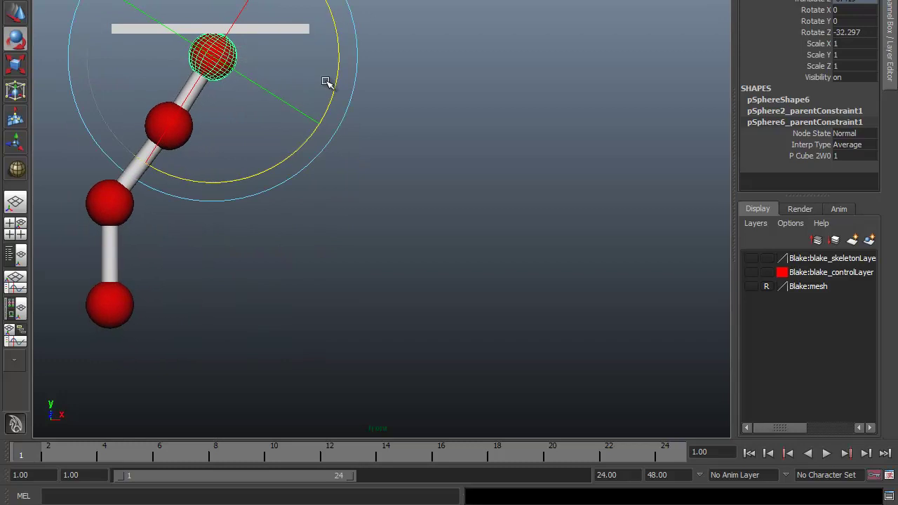
key("ctrl+z")
key("ctrl+z")
key("ctrl+z")
key("q")
scroll(169, 231, "down", 2)
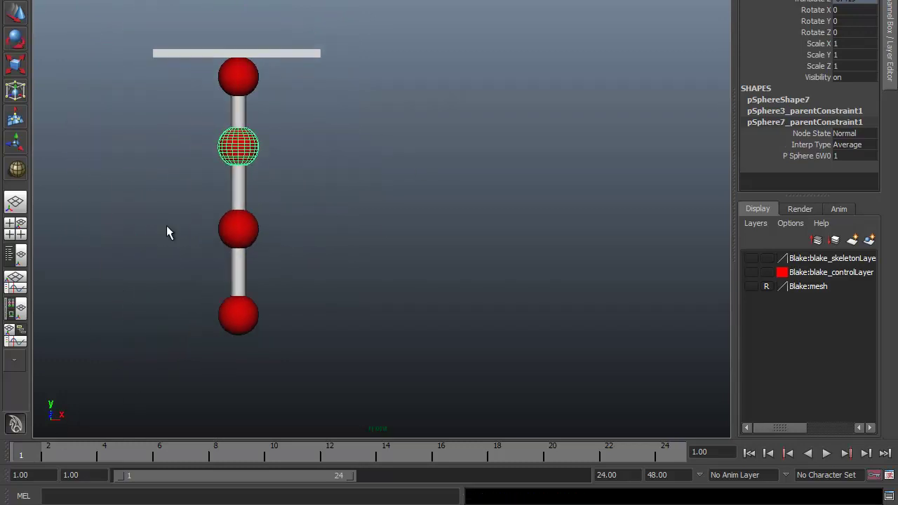
middle_click_drag(168, 230, 93, 215, "alt")
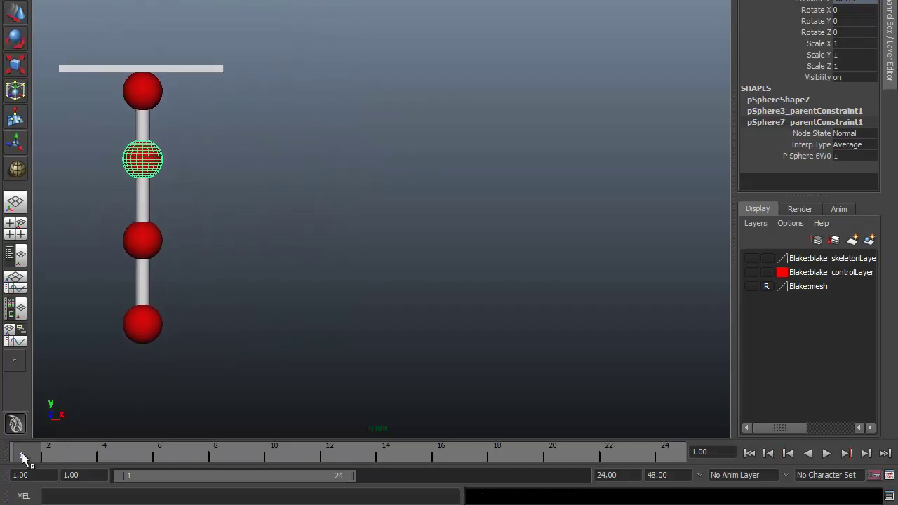
left_click(199, 68)
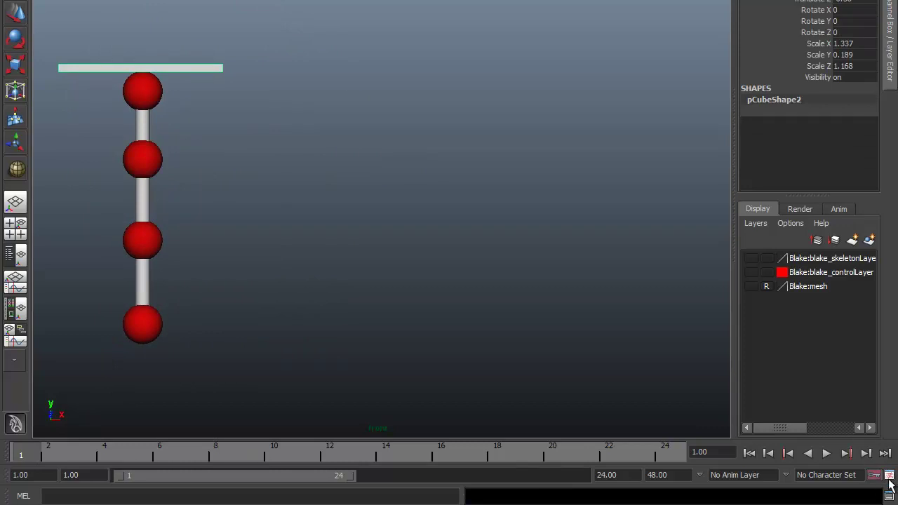
Save the Time Slider playback preferences and key the bar at frame 1.
left_click(889, 476)
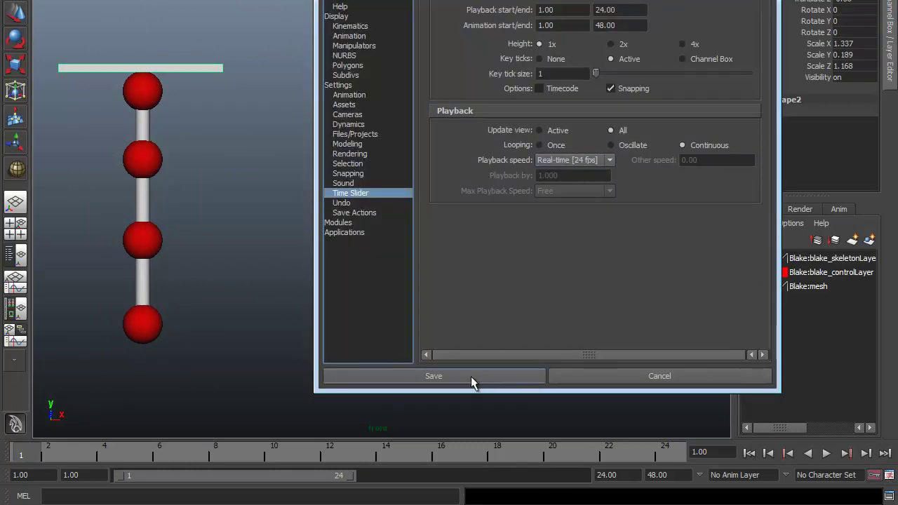
left_click(472, 383)
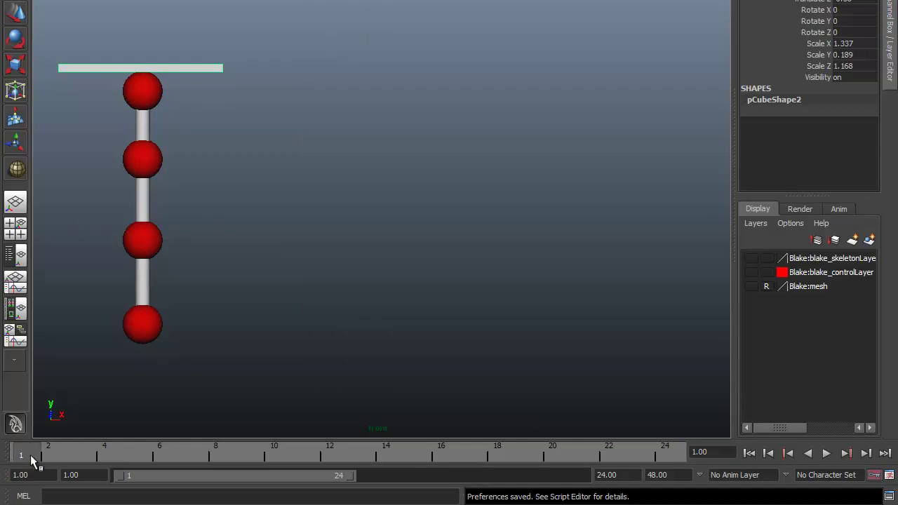
key("s")
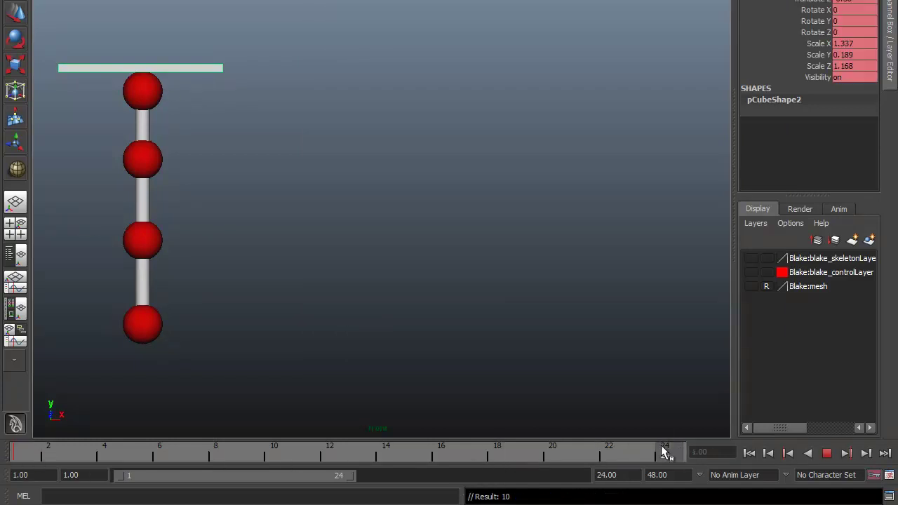
scroll(484, 240, "down", 2)
Slide the bar far right, key it at frame 24, and play from frame 1.
key("w")
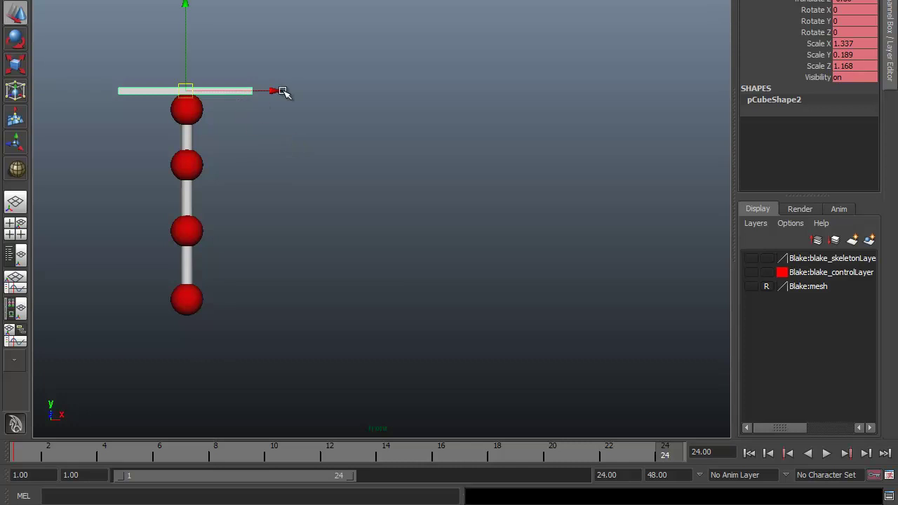
middle_click_drag(280, 90, 199, 94, "alt")
left_click_drag(199, 93, 699, 89)
key("q")
key("alt+shift+v")
left_click(827, 454)
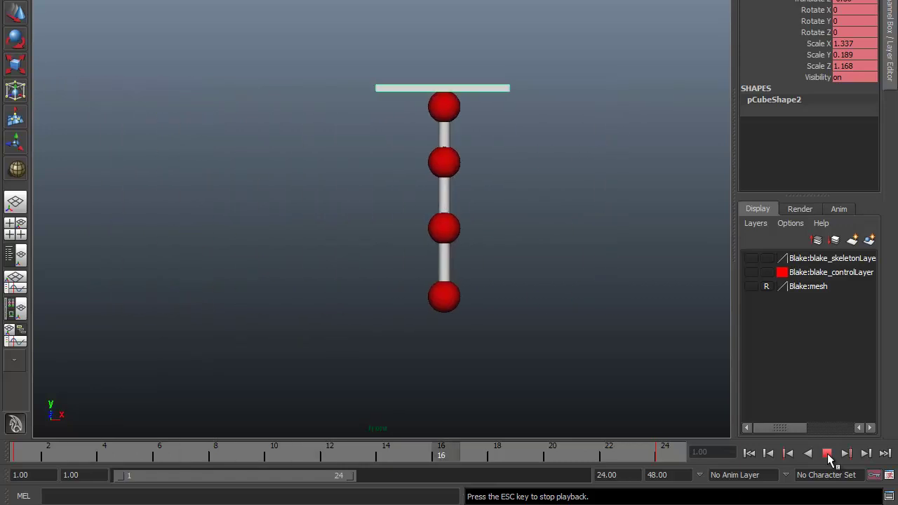
Extend the playback range end to frame 32 and stop playback.
left_click_drag(354, 482, 426, 484)
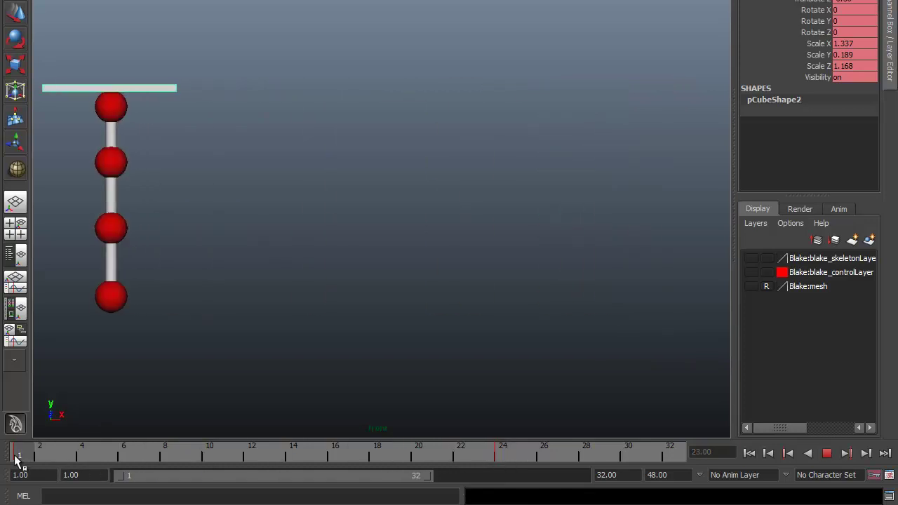
left_click(497, 460)
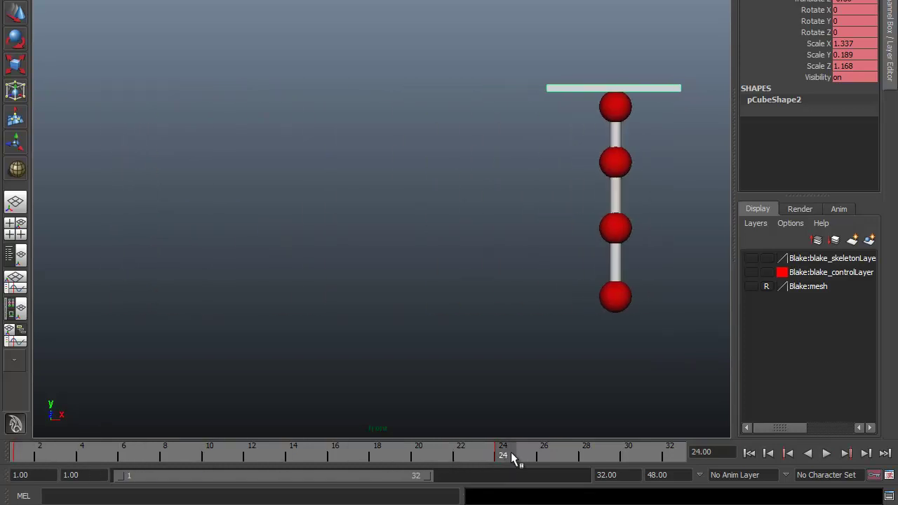
left_click(616, 120)
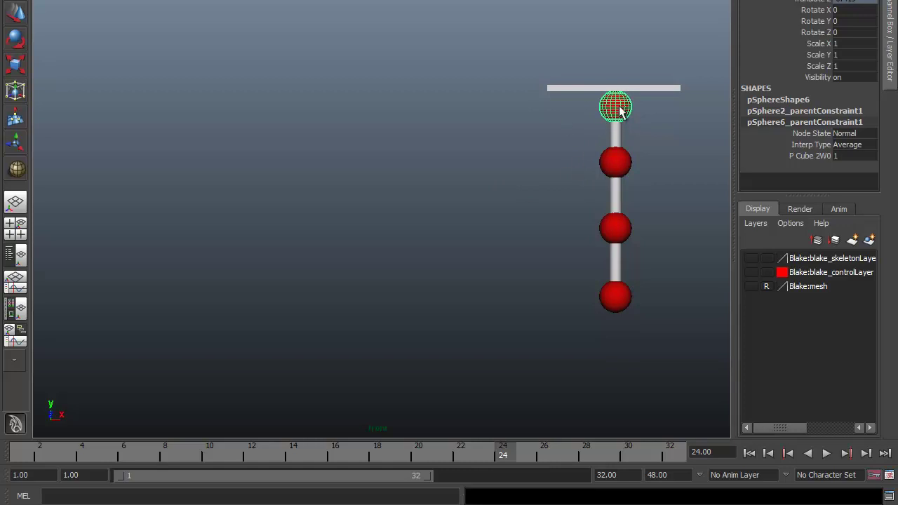
key("e")
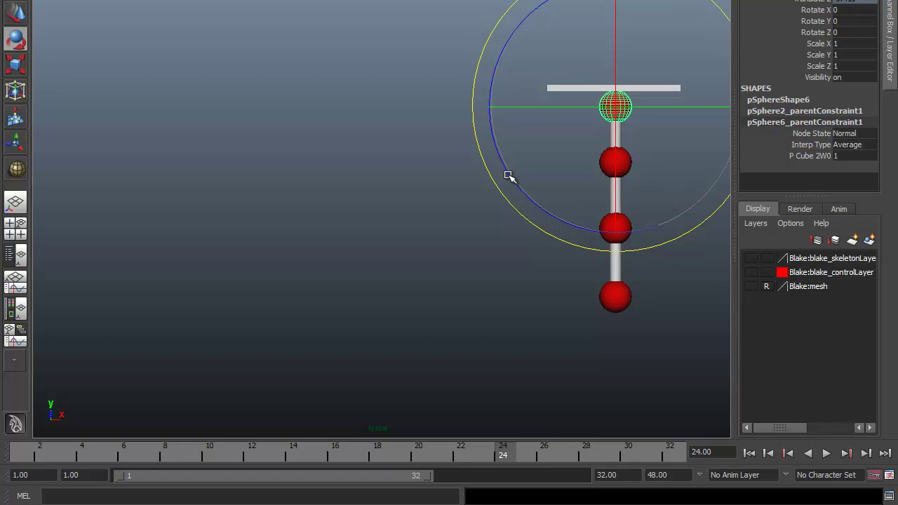
key("q")
key("e")
mouse_move(526, 195)
left_mouse_down()
mouse_move(512, 219)
mouse_move(481, 195)
left_mouse_up()
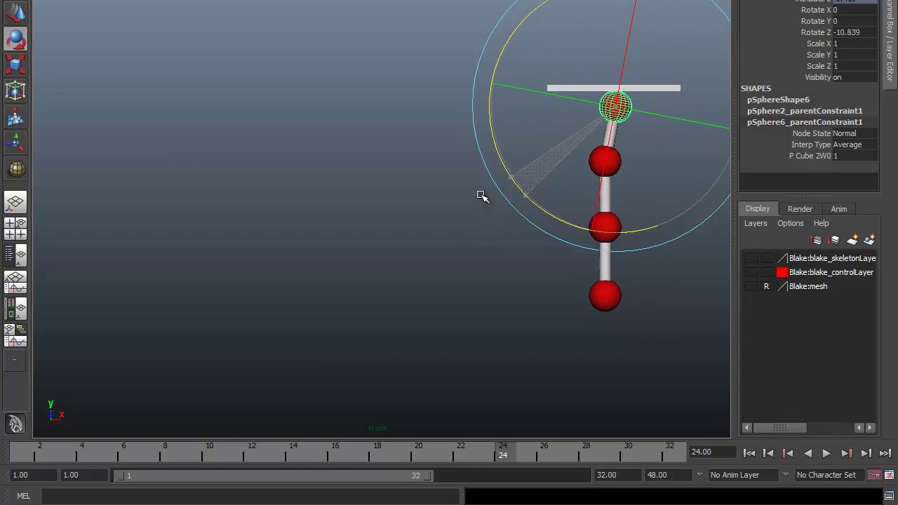
mouse_move(500, 165)
left_mouse_down()
mouse_move(571, 186)
mouse_move(501, 160)
mouse_move(540, 185)
mouse_move(510, 177)
mouse_move(535, 186)
mouse_move(514, 186)
left_mouse_up()
key("q")
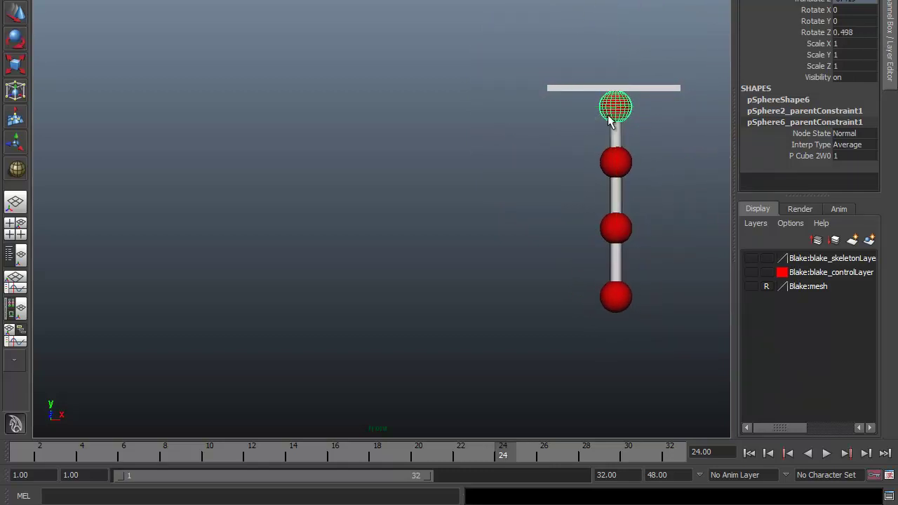
key("ctrl+z")
key("ctrl+z")
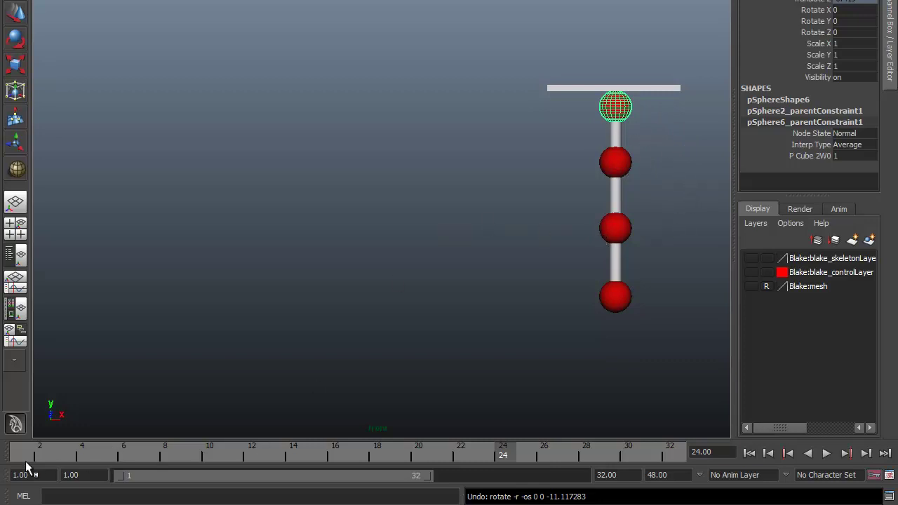
Test-swing the bottom sphere, undo it, and play back the animation.
left_click(626, 306)
key("e")
left_click_drag(637, 178, 602, 160)
key("ctrl+z")
left_click(537, 315)
key("alt+v")
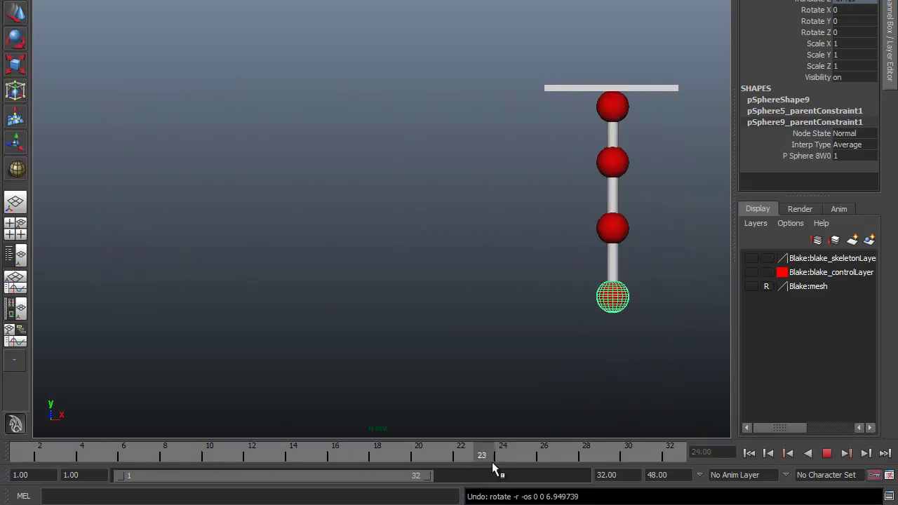
key("alt+v")
left_click(826, 454)
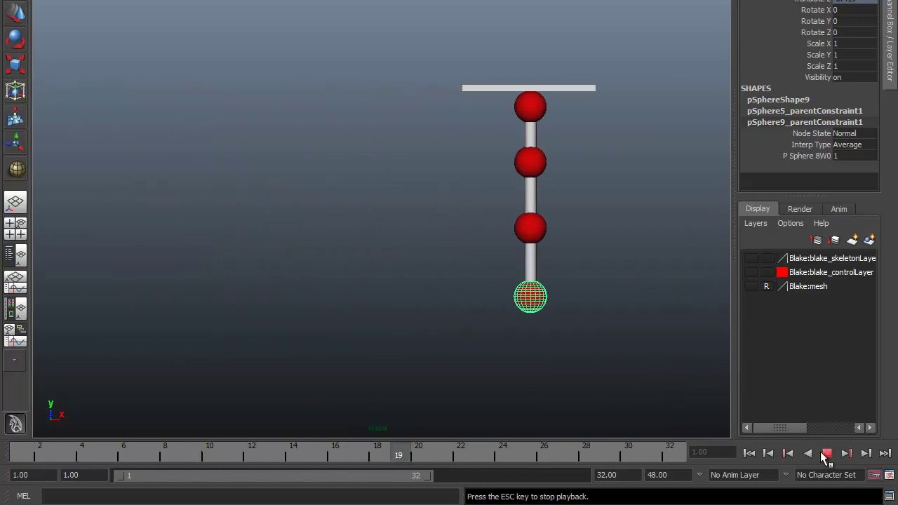
left_click(826, 454)
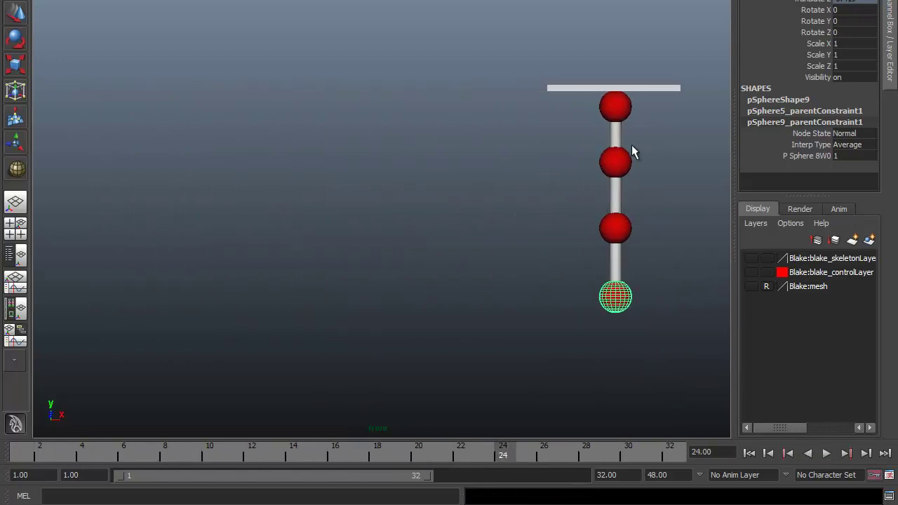
At frame 1, key the top three spheres, then scrub the frames and select the bar.
left_click(617, 112)
left_click_drag(500, 459, 12, 457)
left_click(528, 88)
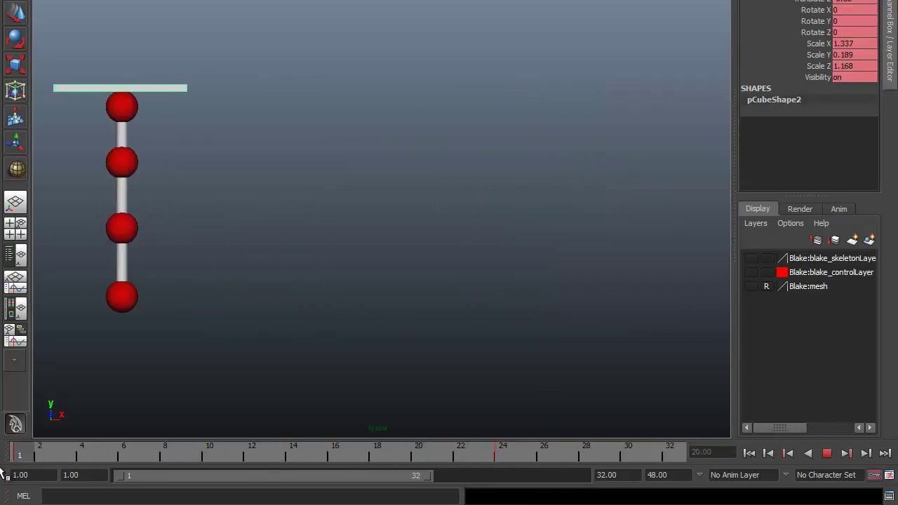
left_click(119, 113)
left_click(117, 171, "shift")
left_click(121, 228, "shift")
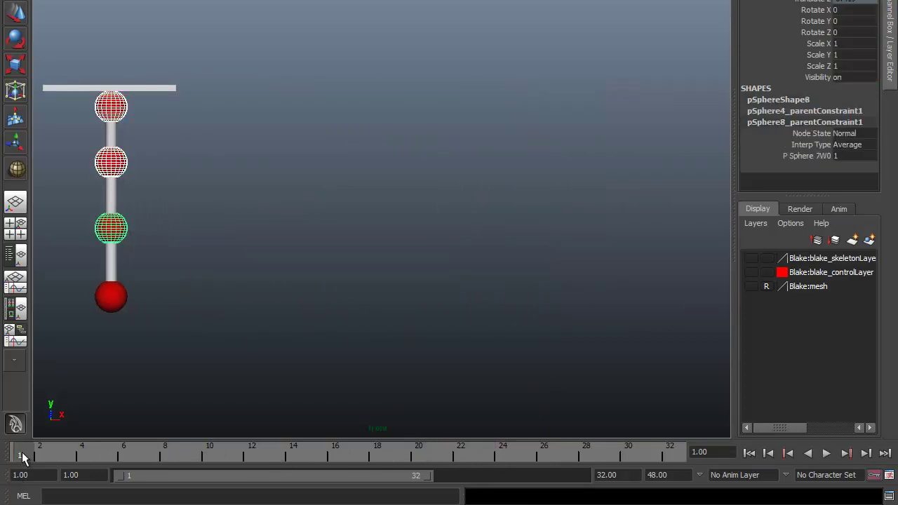
key("s")
mouse_move(21, 452)
left_mouse_down()
mouse_move(506, 459)
mouse_move(200, 460)
mouse_move(328, 465)
left_mouse_up()
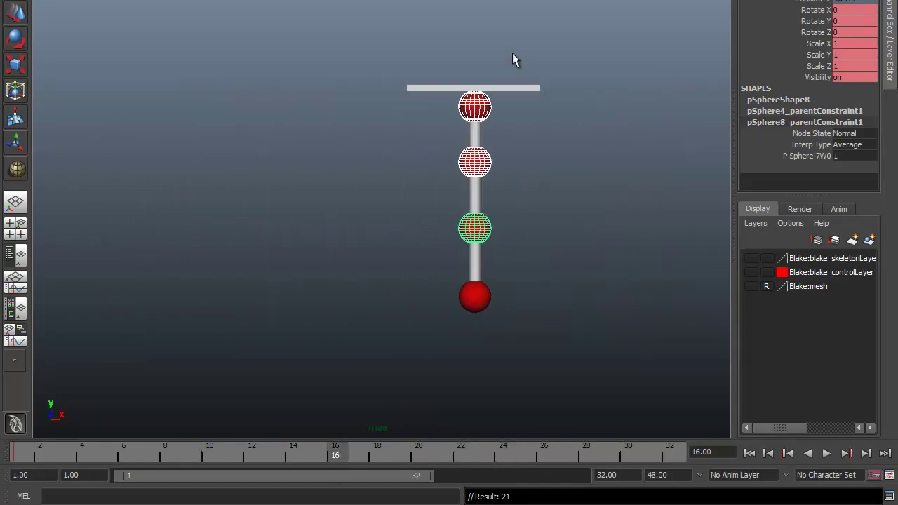
left_click_drag(512, 72, 533, 110)
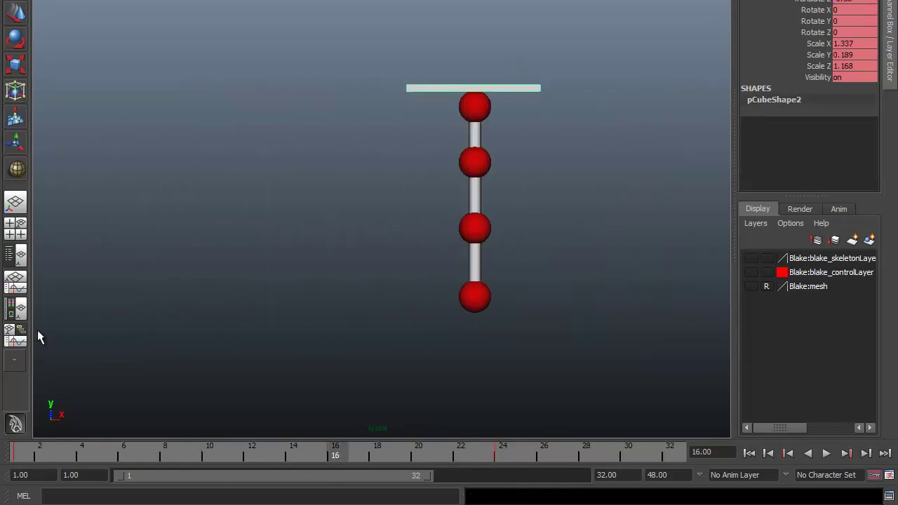
Show the Graph Editor below the 3D view and frame the rig.
left_click(15, 284)
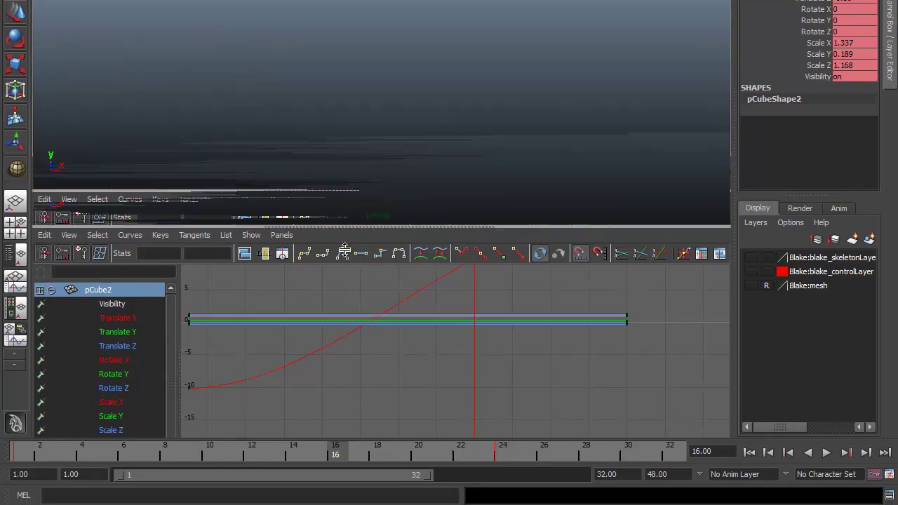
left_click_drag(337, 154, 343, 301)
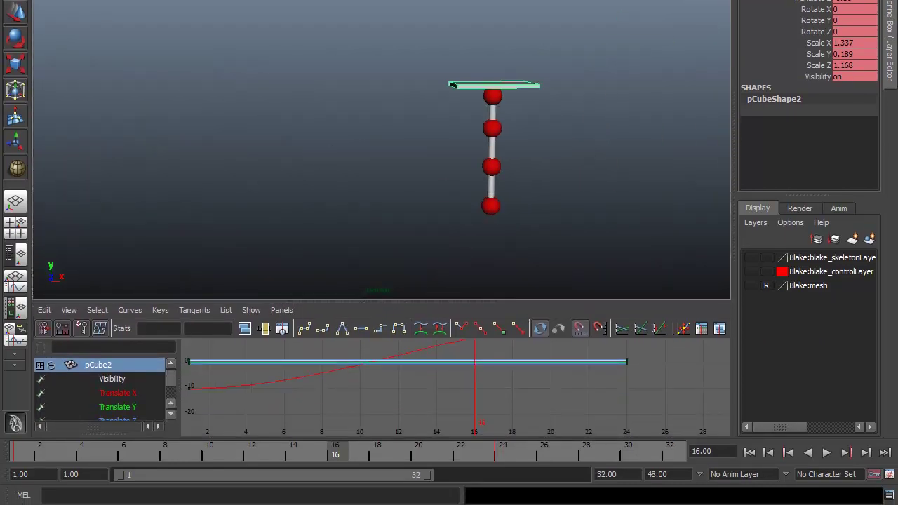
left_click(221, 0)
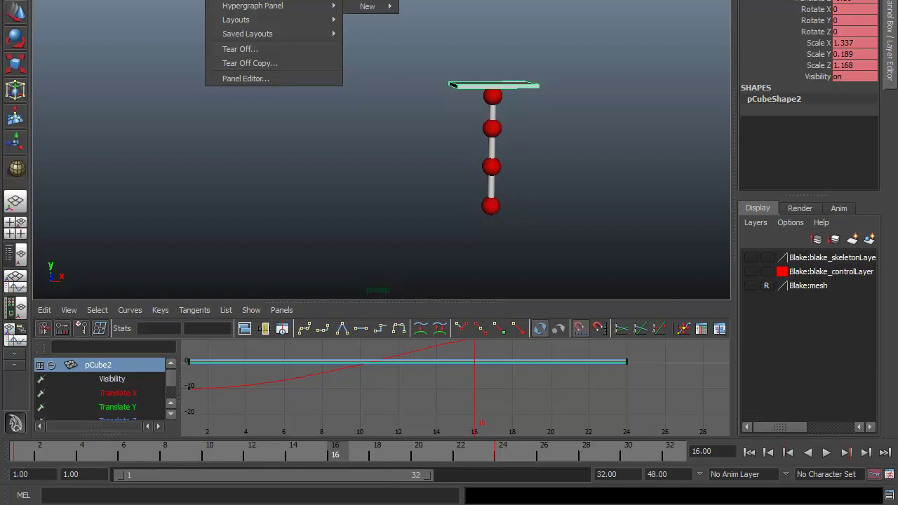
right_click_drag(379, 14, 252, 52, "alt")
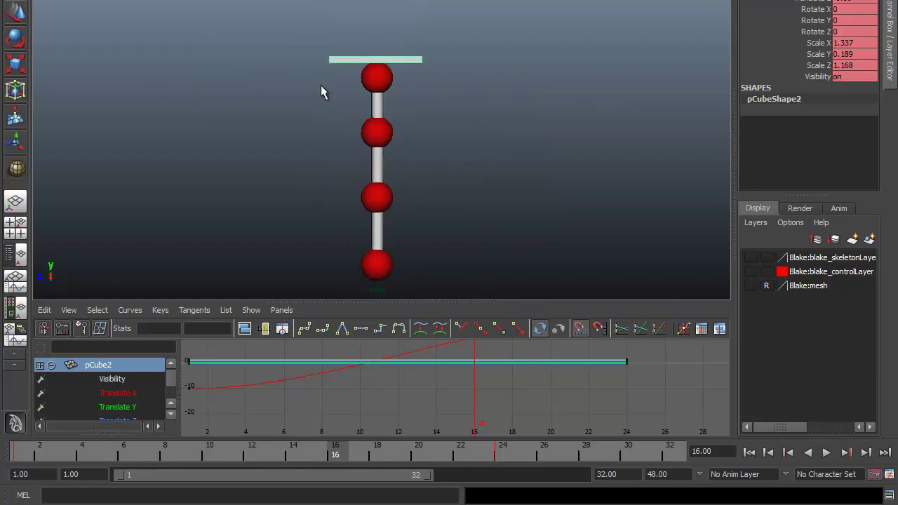
left_click(220, 2)
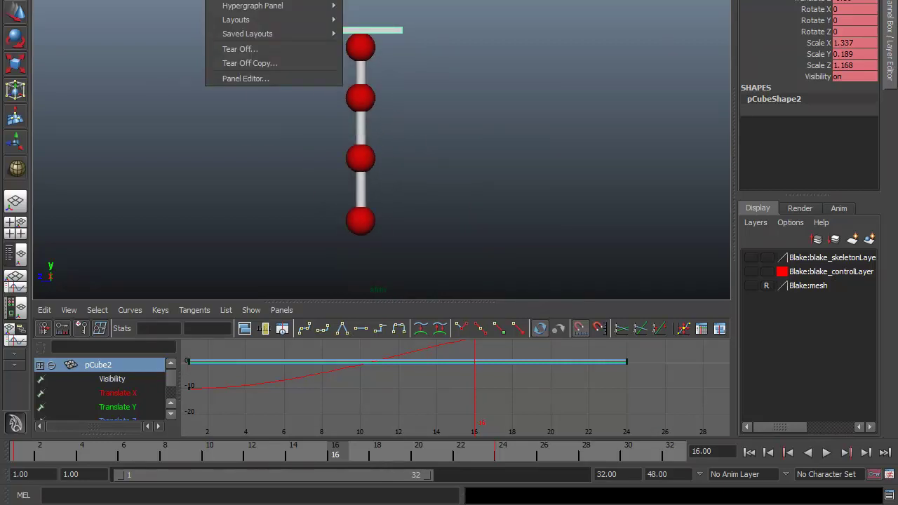
mouse_move(372, 7)
middle_mouse_down("alt")
mouse_move(437, 134)
mouse_move(271, 154)
middle_mouse_up("alt")
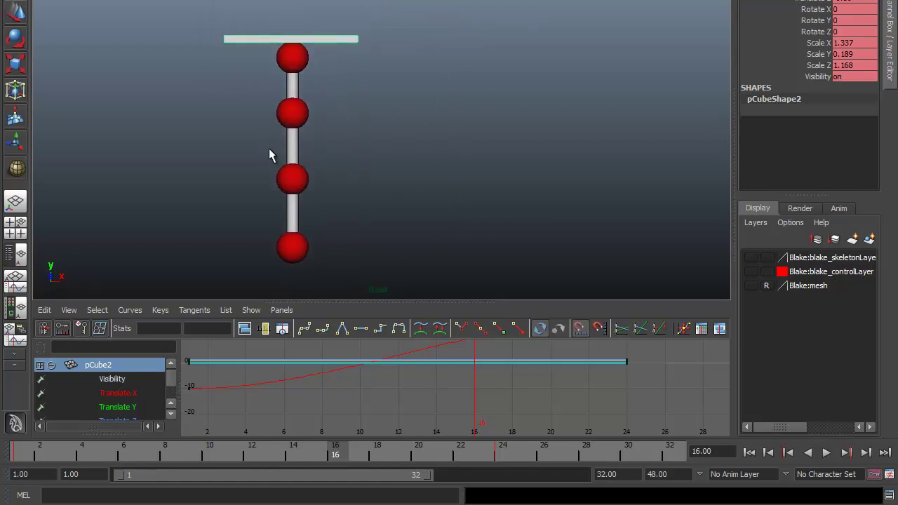
left_click_drag(33, 451, 398, 456)
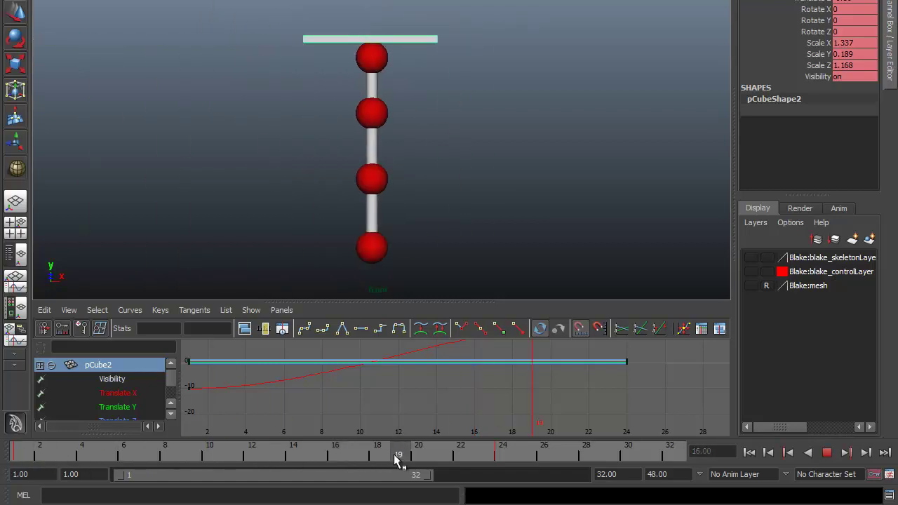
Isolate the bar's Translate X curve and bend the frame-24 key's tangent downward.
left_click(118, 393)
key("f")
left_click(473, 393)
left_click(454, 389)
left_click_drag(376, 302, 371, 218)
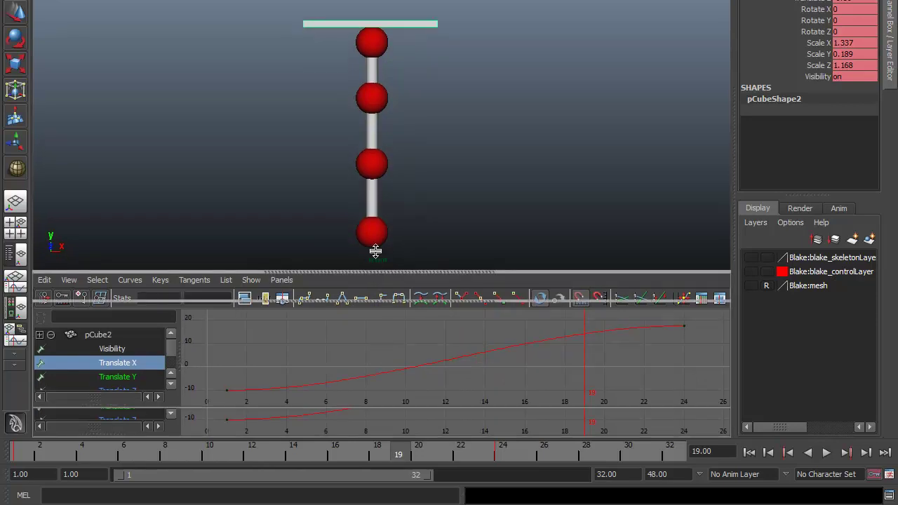
left_click_drag(701, 305, 701, 307)
left_click_drag(625, 271, 670, 326)
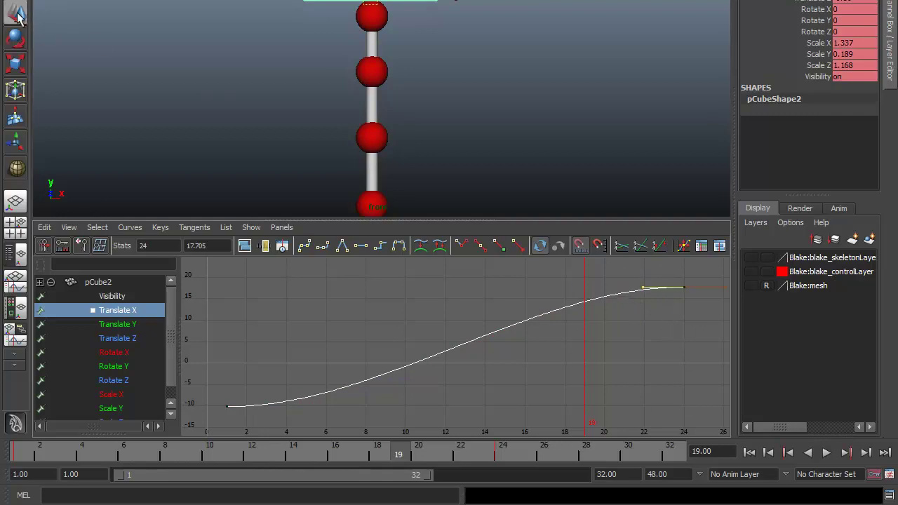
mouse_move(618, 300)
middle_mouse_down()
mouse_move(626, 324)
mouse_move(611, 320)
middle_mouse_up()
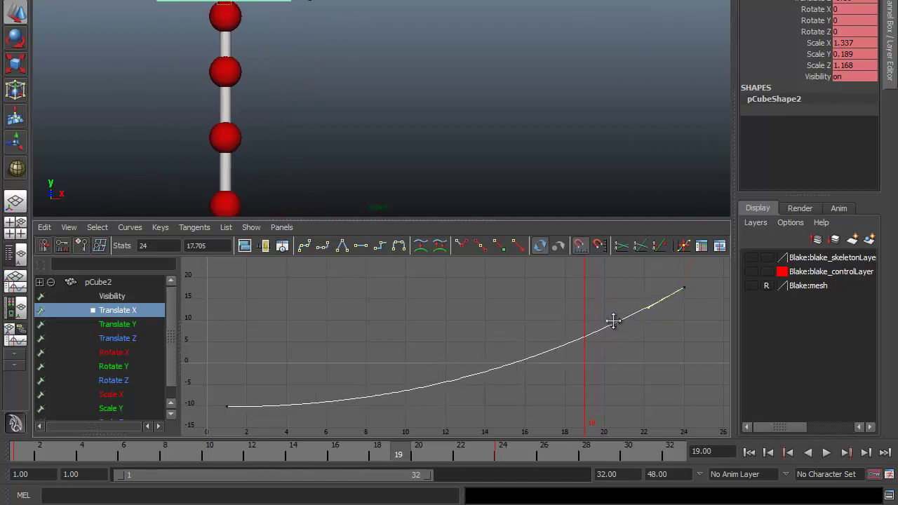
Play and scrub the animation to check the bar's accelerating slide.
key("alt+v")
left_click(79, 460)
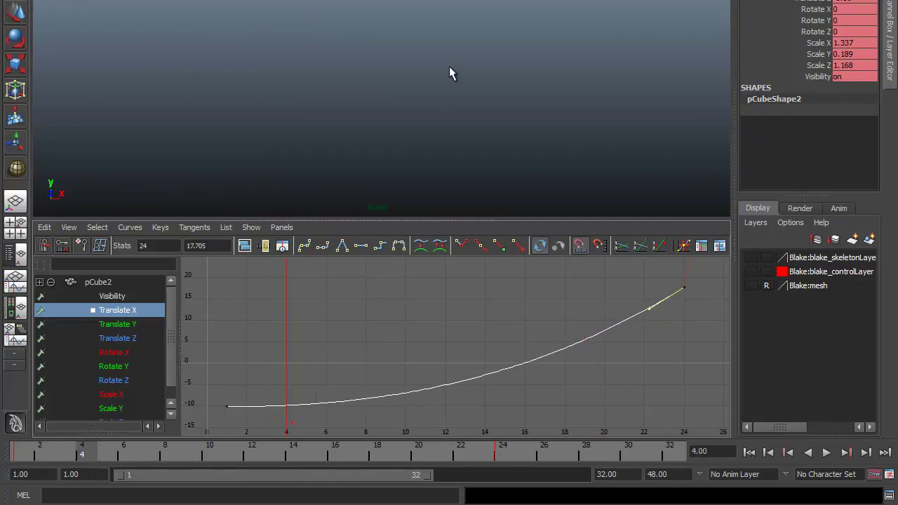
mouse_move(24, 456)
left_mouse_down()
mouse_move(120, 465)
mouse_move(605, 461)
mouse_move(228, 469)
mouse_move(470, 475)
mouse_move(124, 464)
left_mouse_up()
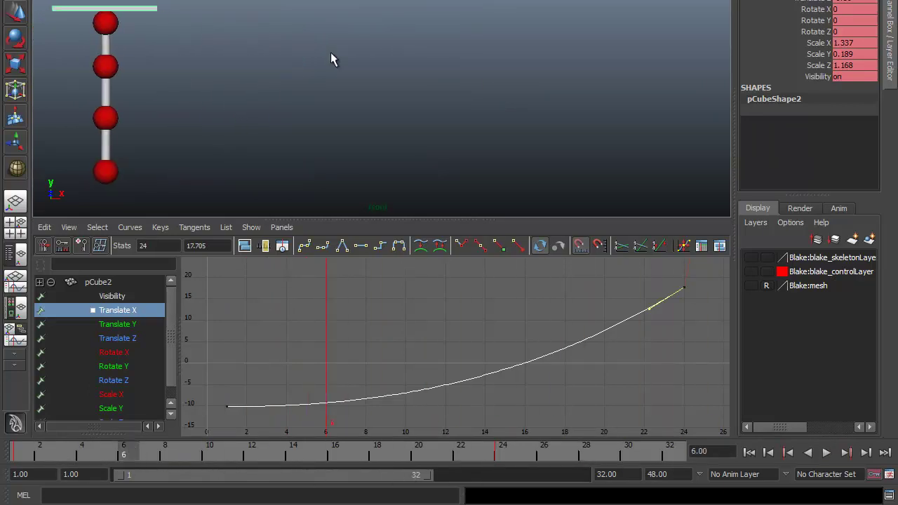
Select the upper three spheres, key them at frame 24, then reselect the top sphere.
left_click(144, 17)
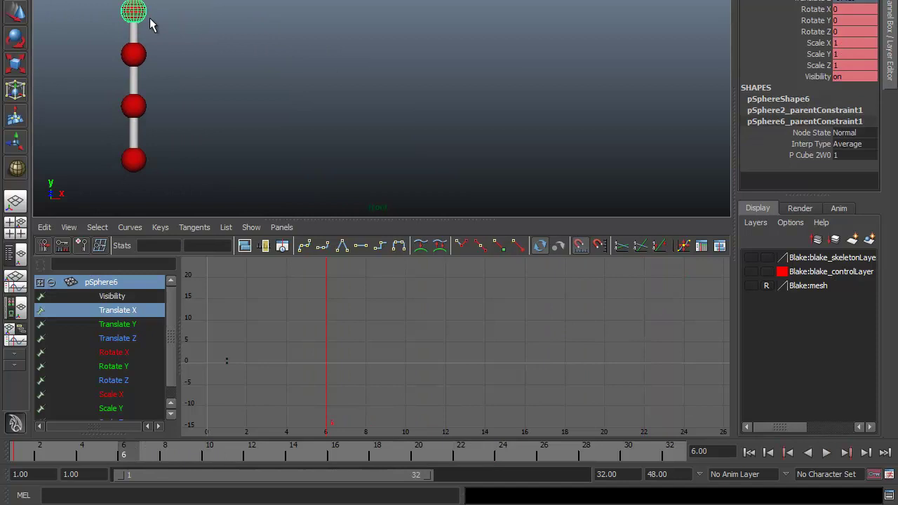
left_click(135, 63)
key("Down")
key("Down")
key("alt+v")
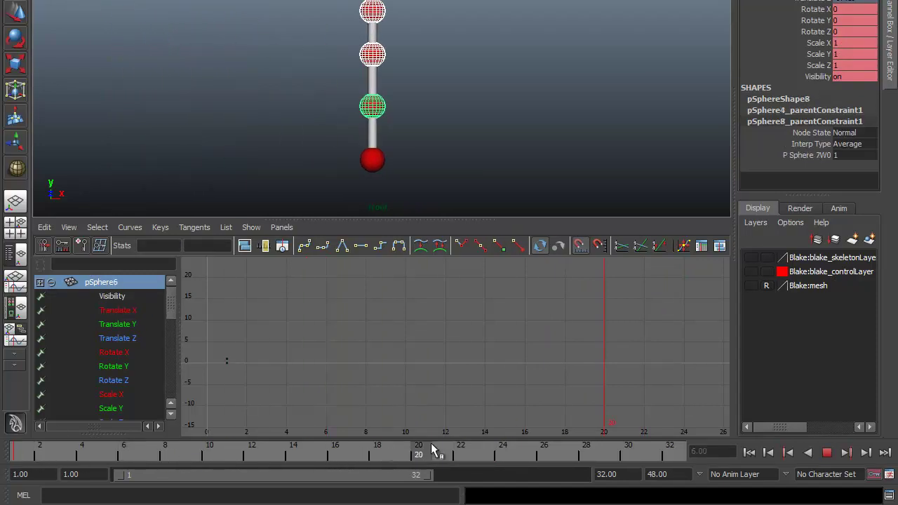
key("alt+v")
key("s")
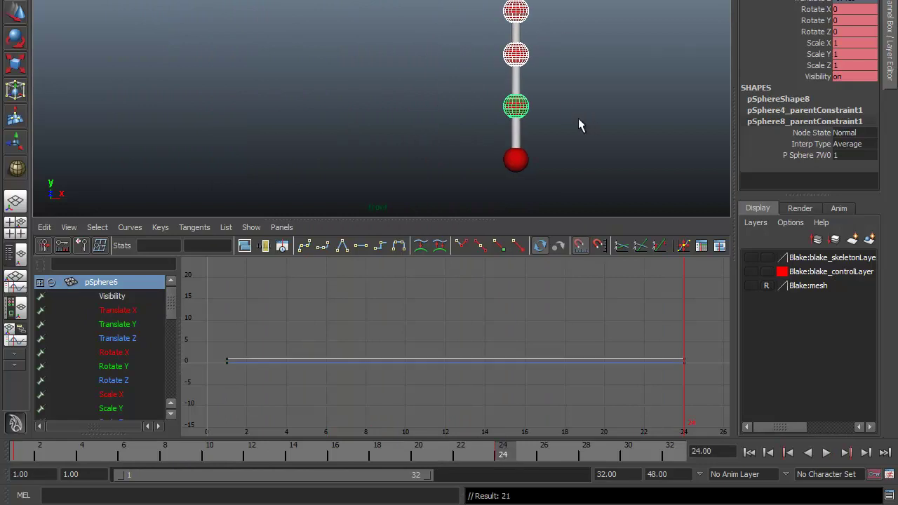
key("e")
key("q")
left_click(673, 21)
left_click(515, 13)
At frame 24, rotate and key the top sphere, then key the second sphere.
key("e")
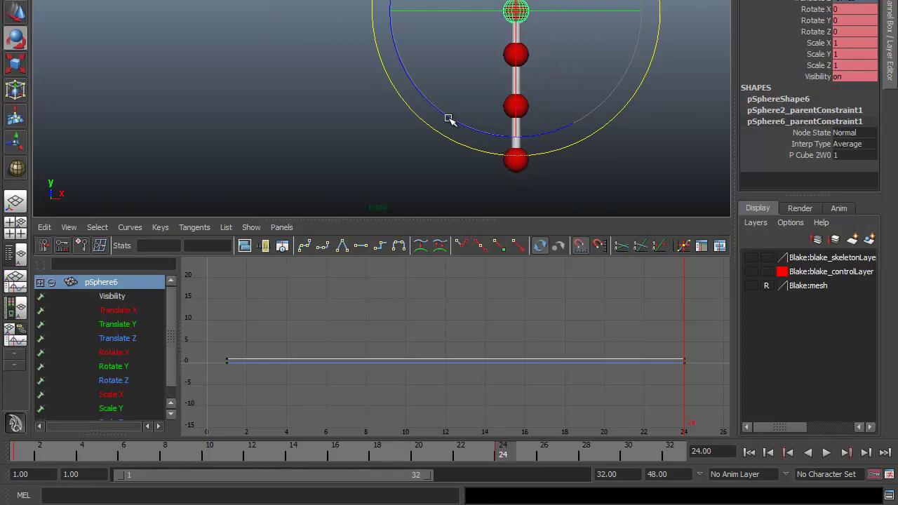
mouse_move(444, 116)
left_mouse_down()
mouse_move(385, 84)
mouse_move(381, 55)
left_mouse_up()
key("s")
key("Down")
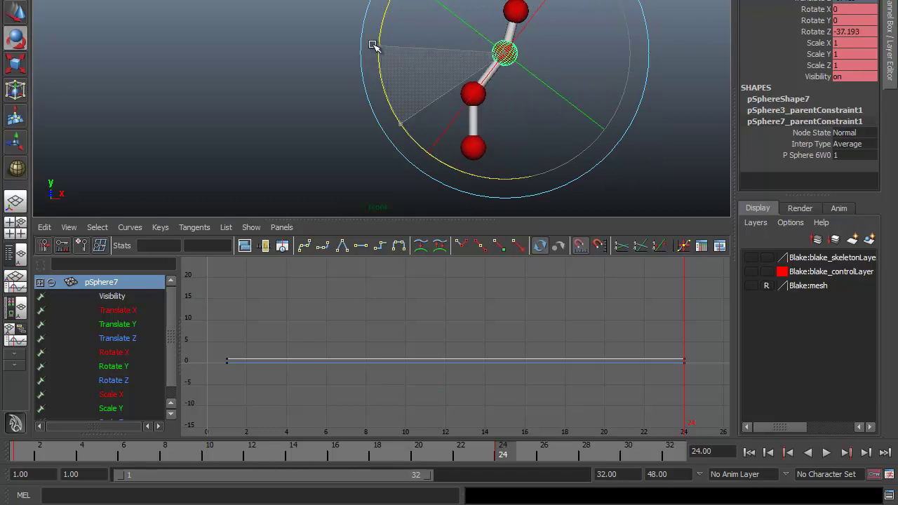
key("s")
Rotate the third sphere on Z to bend the chain further and key it.
key("Down")
key("e")
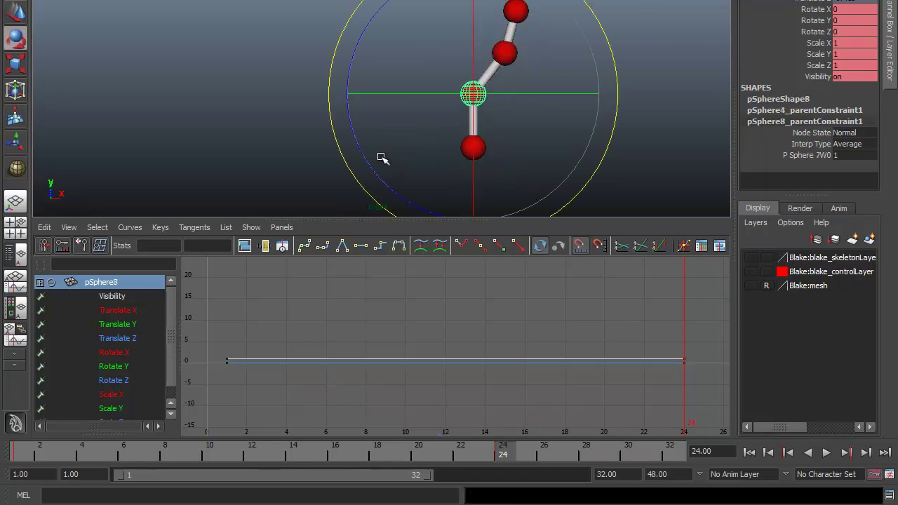
left_click_drag(355, 155, 350, 94)
key("ctrl+z")
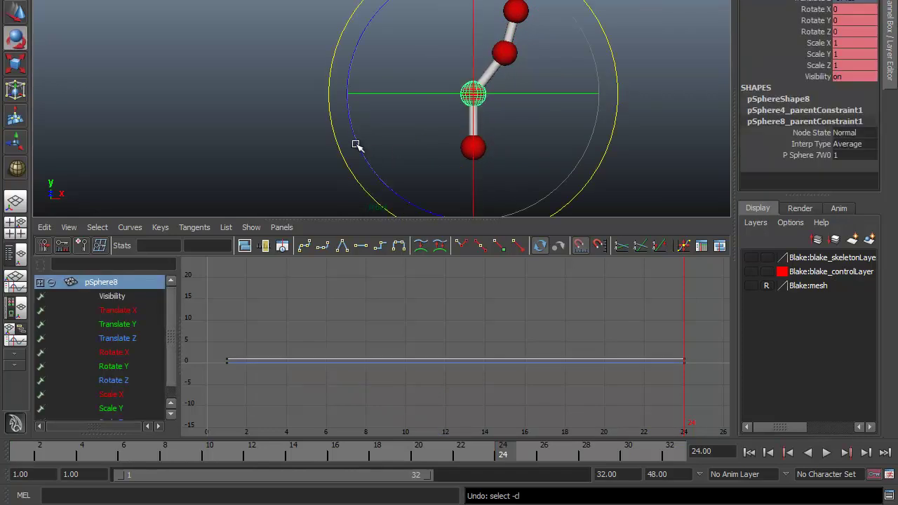
left_click_drag(356, 144, 379, 7)
key("s")
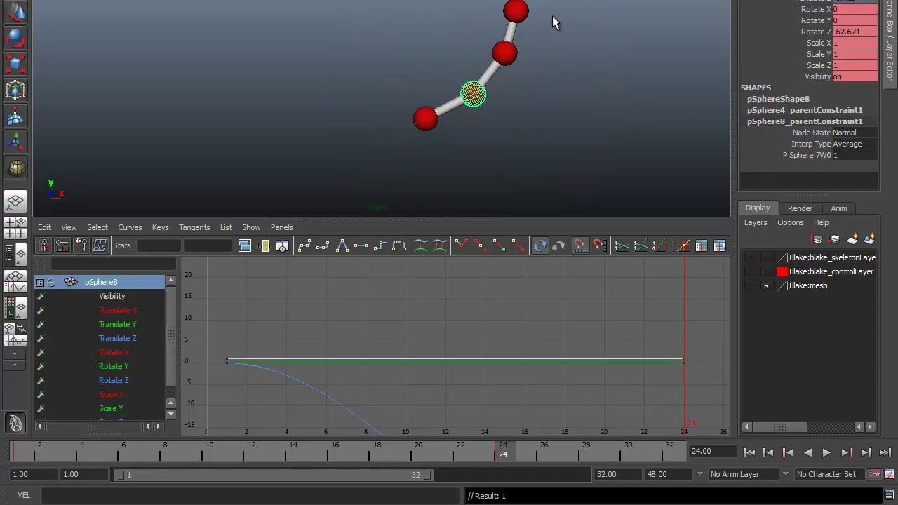
Adjust the third sphere's Rotate Z to -69.953 and key it.
left_click(503, 53)
key("e")
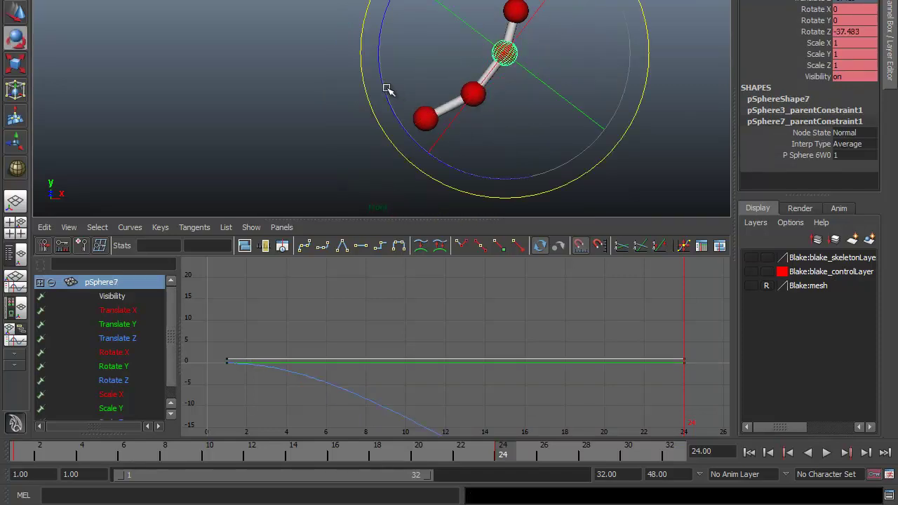
key("q")
left_click(472, 98)
key("e")
left_click_drag(354, 124, 351, 106)
key("s")
key("q")
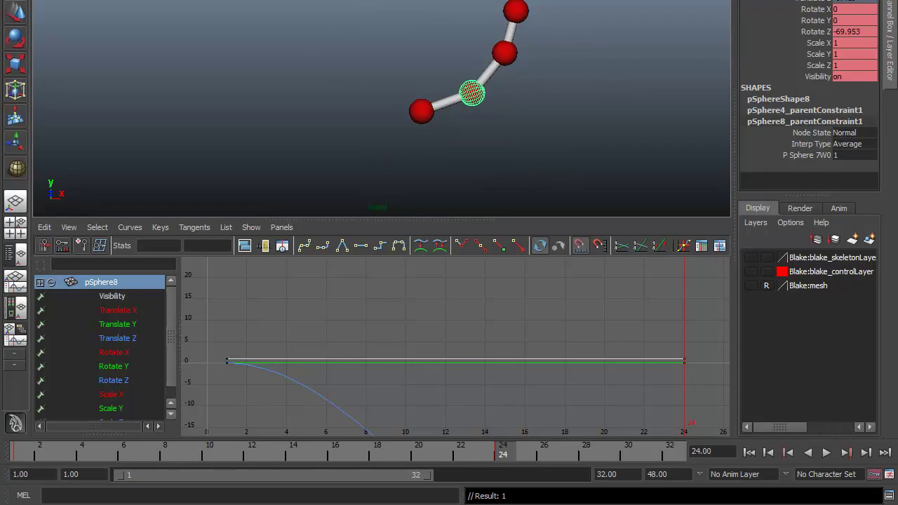
Frame the Rotate Z curve in the Graph Editor and delete the flat unused curves.
scroll(557, 160, "down", 1)
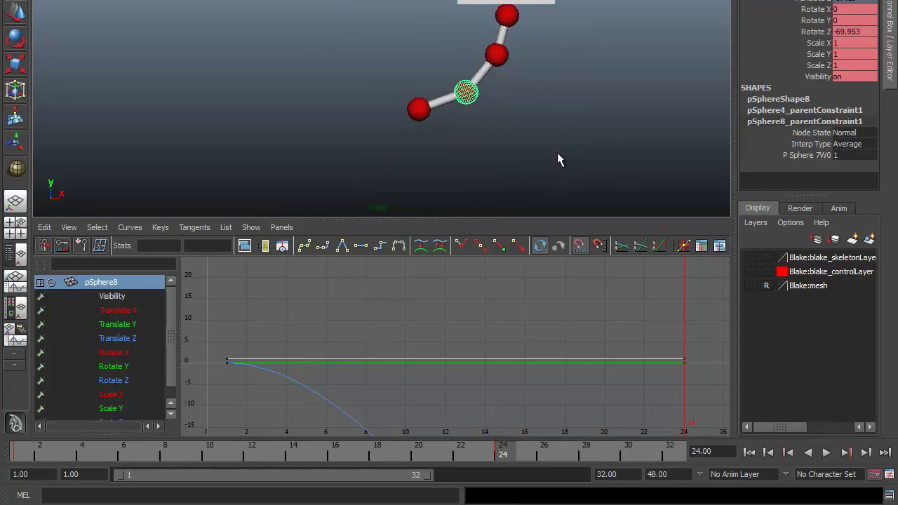
key("f")
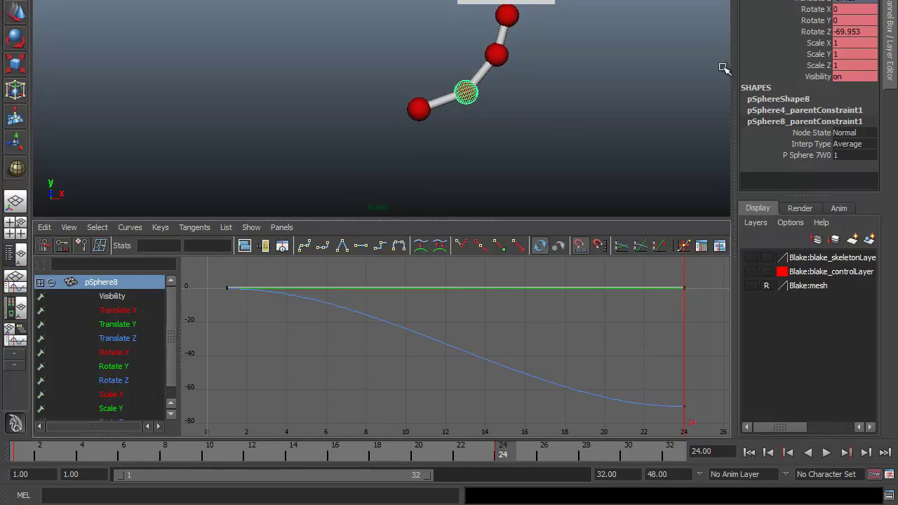
key("e")
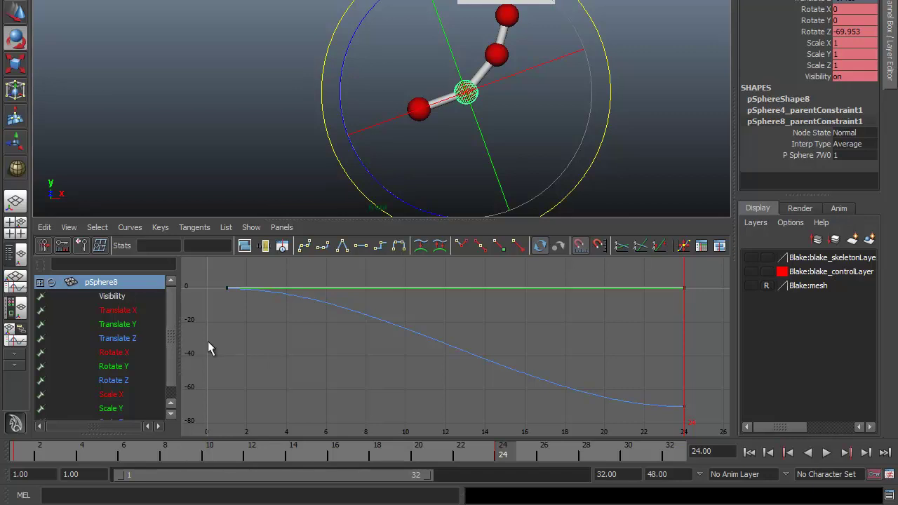
left_click_drag(456, 266, 495, 312)
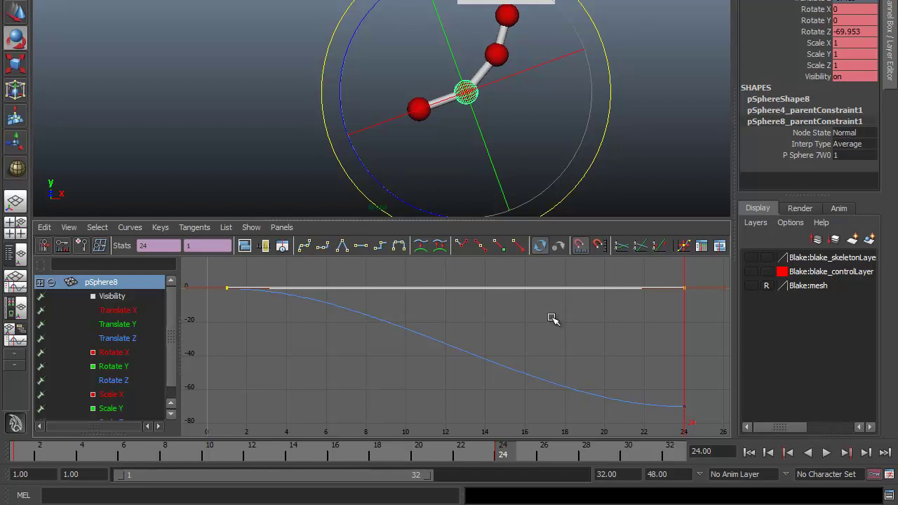
key("Delete")
Select spheres pSphere7 and pSphere6 and remove their static channels.
key("q")
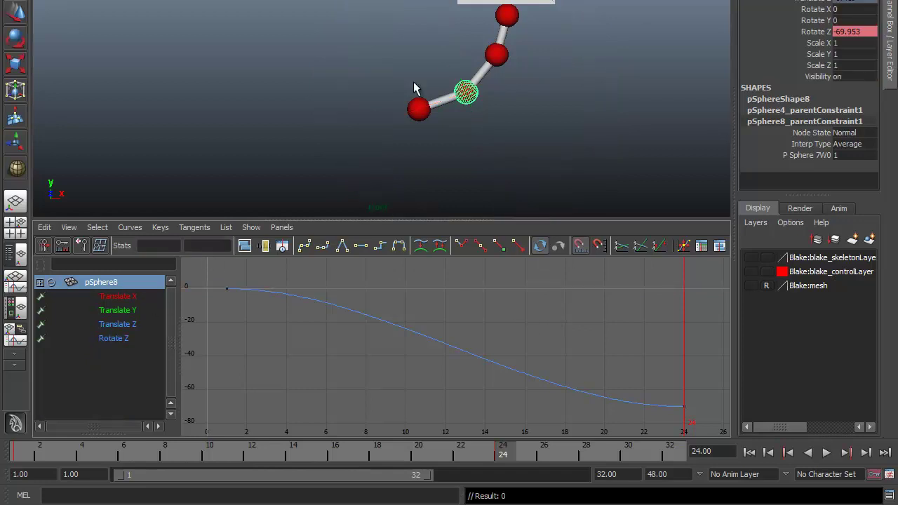
left_click(496, 56)
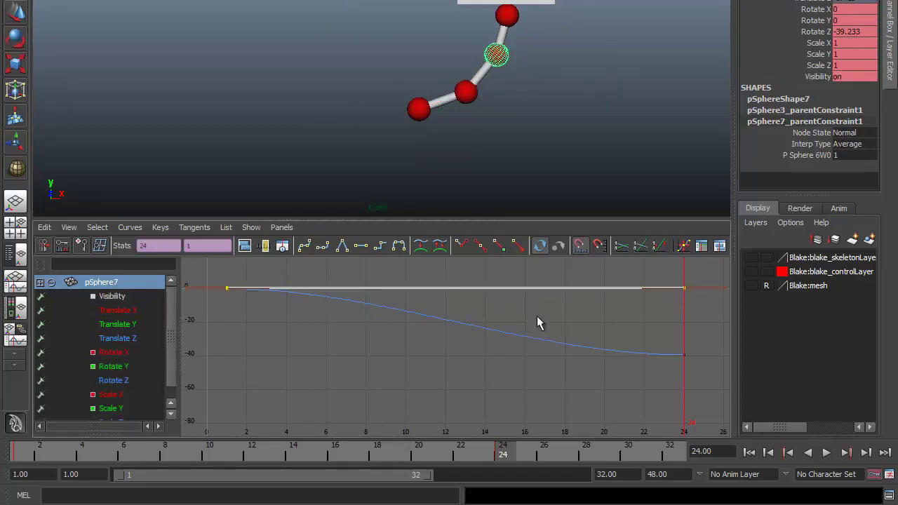
left_click(506, 17)
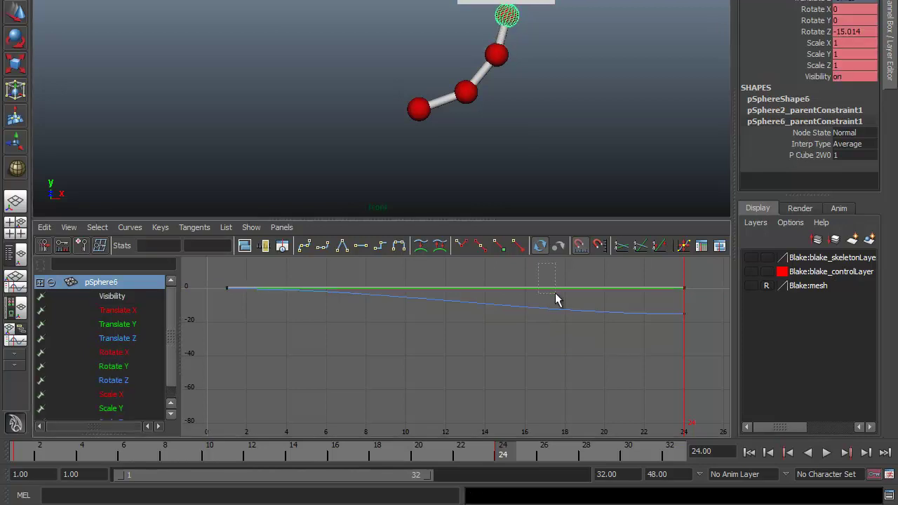
key("f")
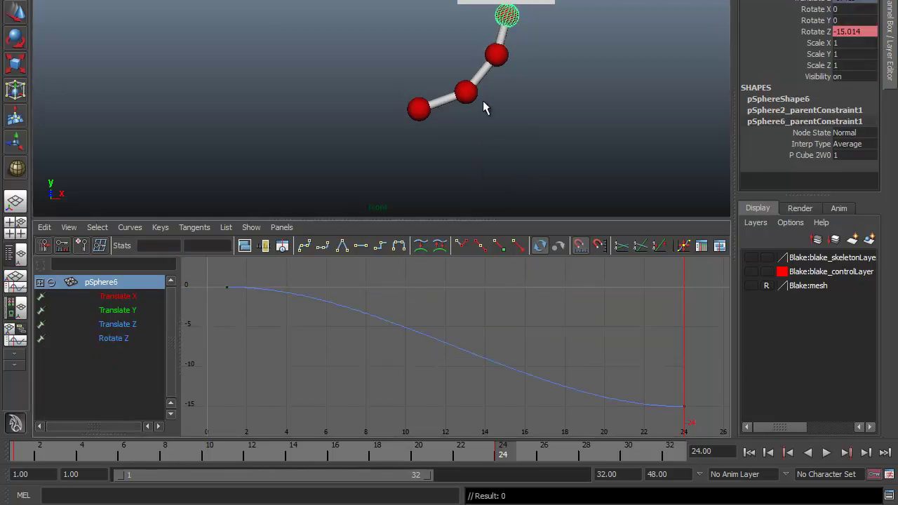
Compare the spheres' Rotate Z curves (-39.233, -15.014) and extend the playback end to 42.
left_click(495, 55)
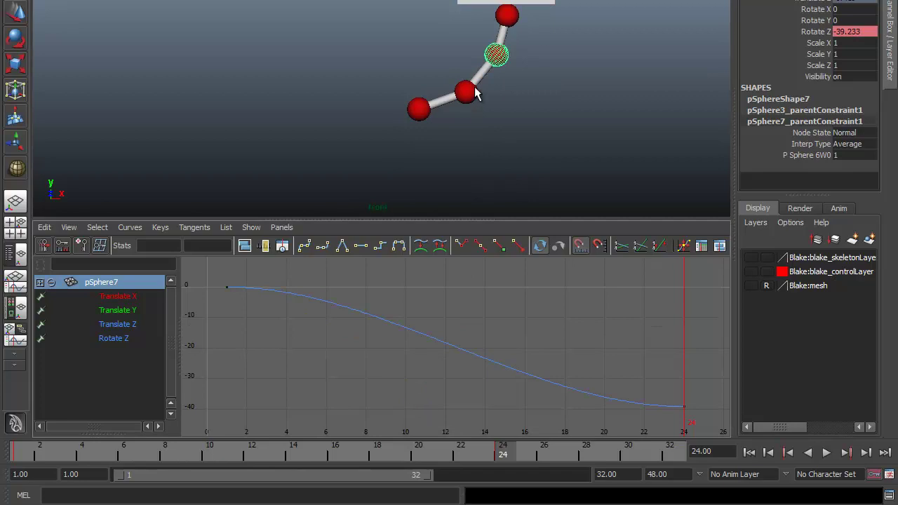
left_click(472, 93)
left_click(496, 55)
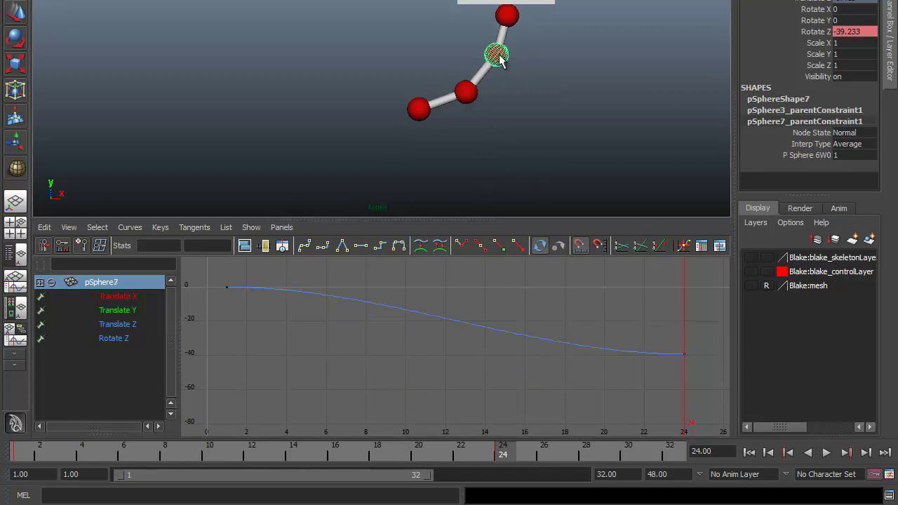
left_click(507, 15)
key("f")
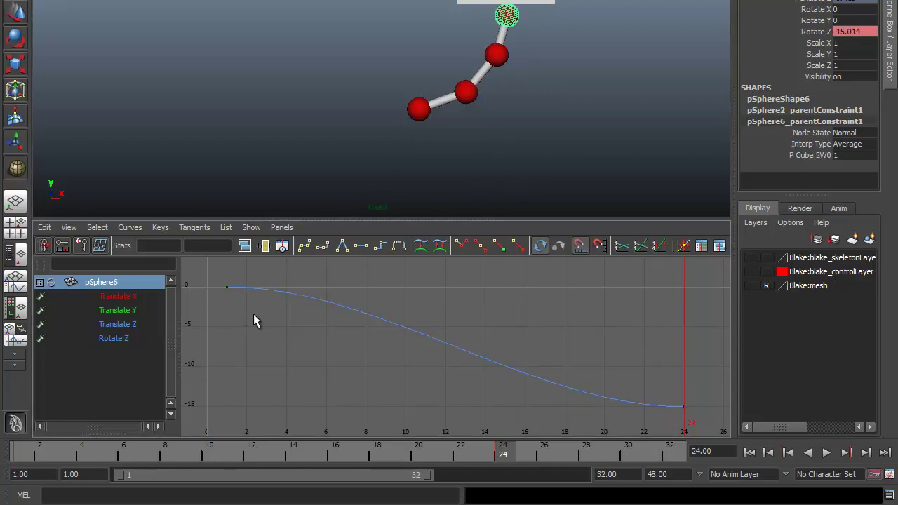
mouse_move(476, 447)
left_mouse_down()
mouse_move(427, 453)
mouse_move(496, 454)
left_mouse_up()
left_click_drag(426, 477, 530, 480)
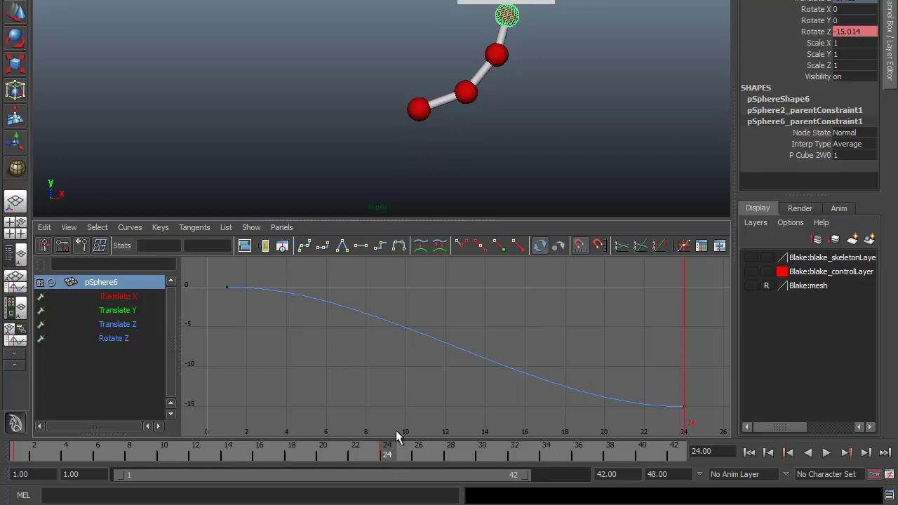
At frame 28, rotate the top three spheres back the opposite way on Z and key them.
left_click_drag(392, 454, 407, 455)
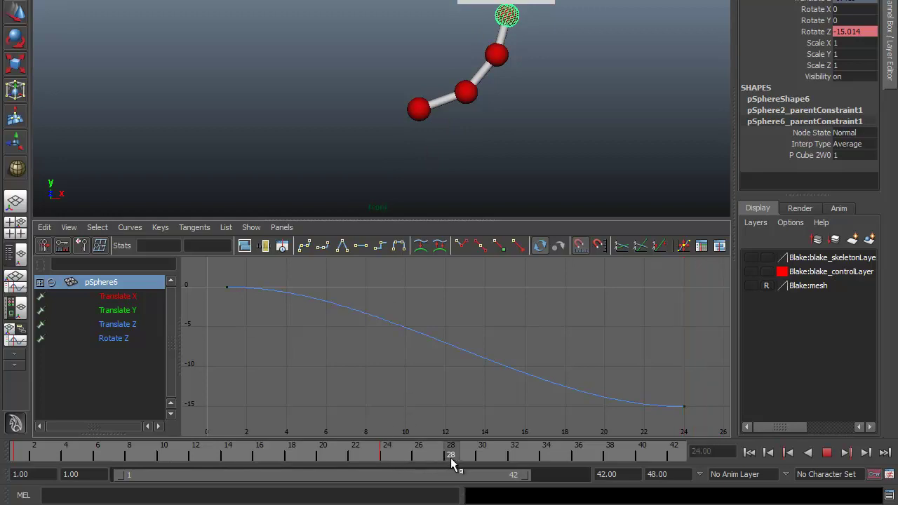
key("e")
left_click_drag(391, 54, 431, 83)
key("Down")
mouse_move(389, 69)
left_mouse_down()
mouse_move(475, 149)
mouse_move(481, 145)
left_mouse_up()
key("Down")
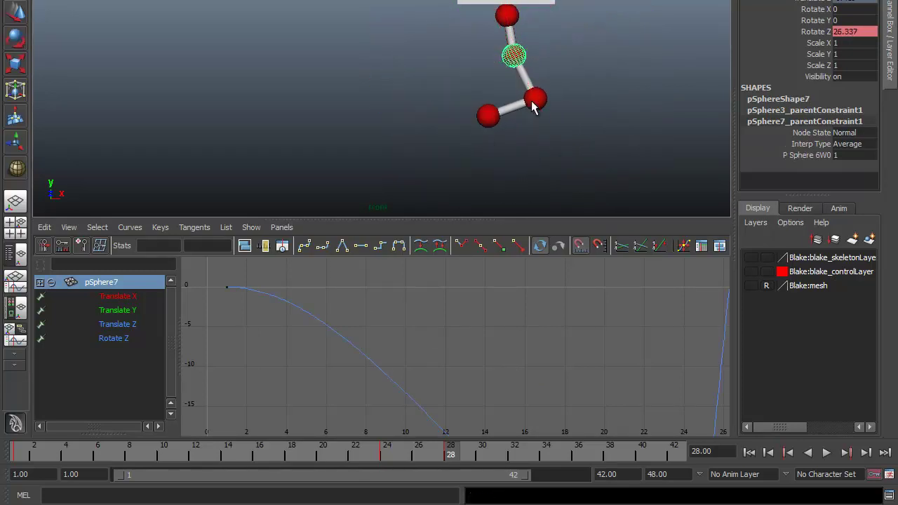
left_click_drag(415, 83, 551, 219)
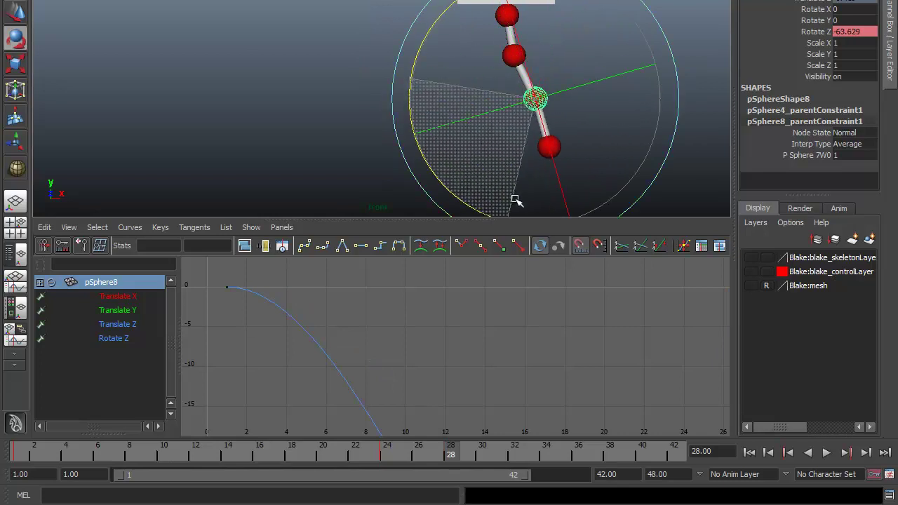
key("s")
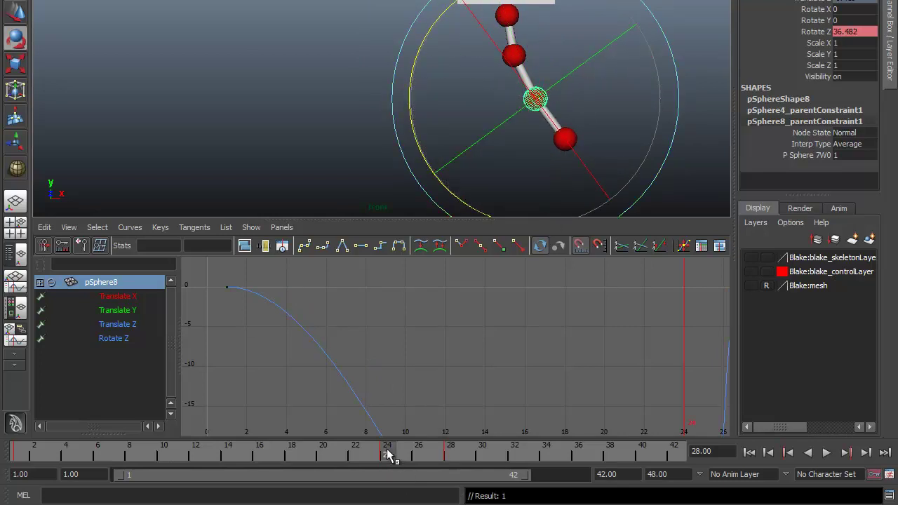
Review the swing between frames 24 and 28 and fit the whole curve in the graph.
left_click(387, 451)
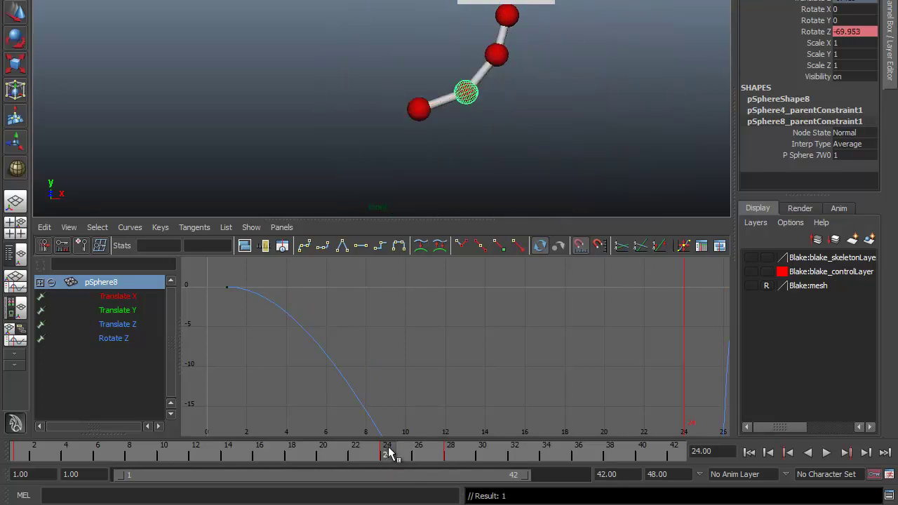
left_click_drag(389, 453, 399, 461)
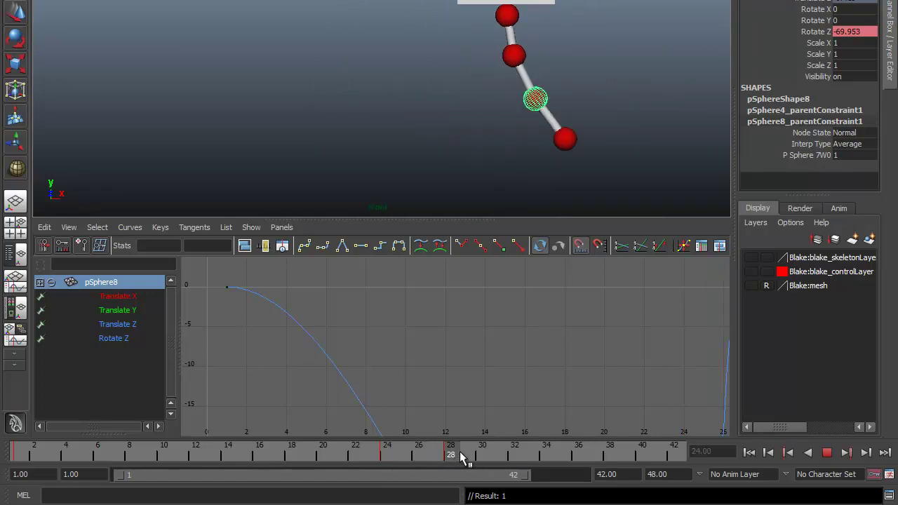
left_click_drag(399, 461, 390, 457)
key("f")
middle_click_drag(447, 335, 430, 321, "alt")
left_click_drag(243, 335, 241, 337)
left_click(507, 21)
Raise the top sphere's frame-28 Rotate Z key to about 11.9.
left_click_drag(216, 293, 200, 324)
key("f")
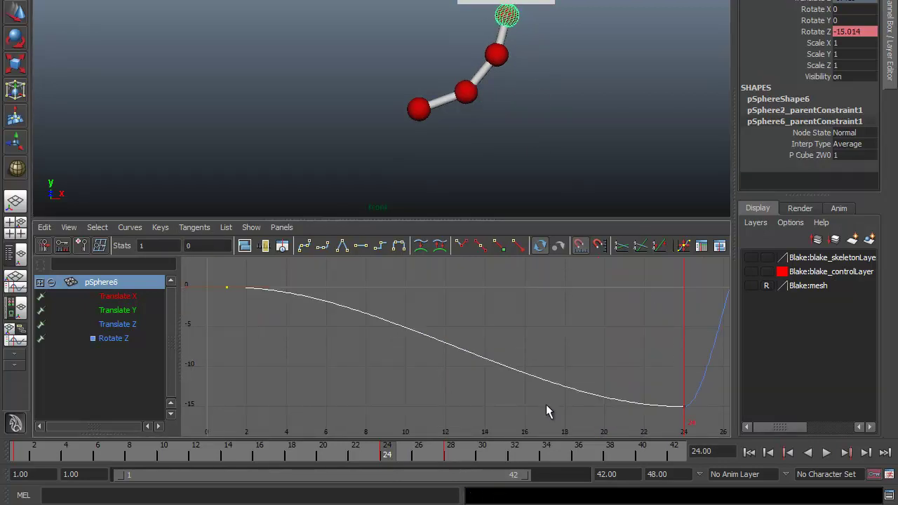
left_click_drag(702, 422, 704, 423)
middle_click_drag(622, 346, 521, 386, "alt")
left_click_drag(609, 366, 610, 367)
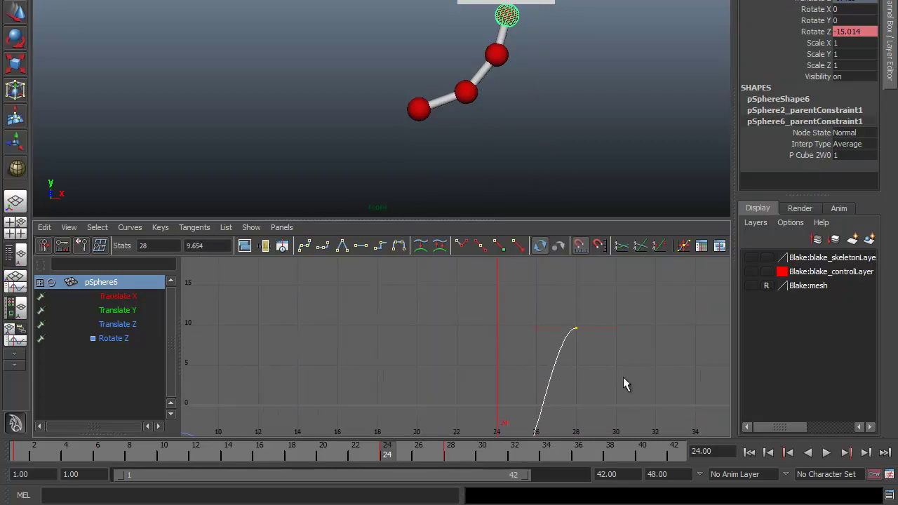
middle_click_drag(577, 306, 577, 293)
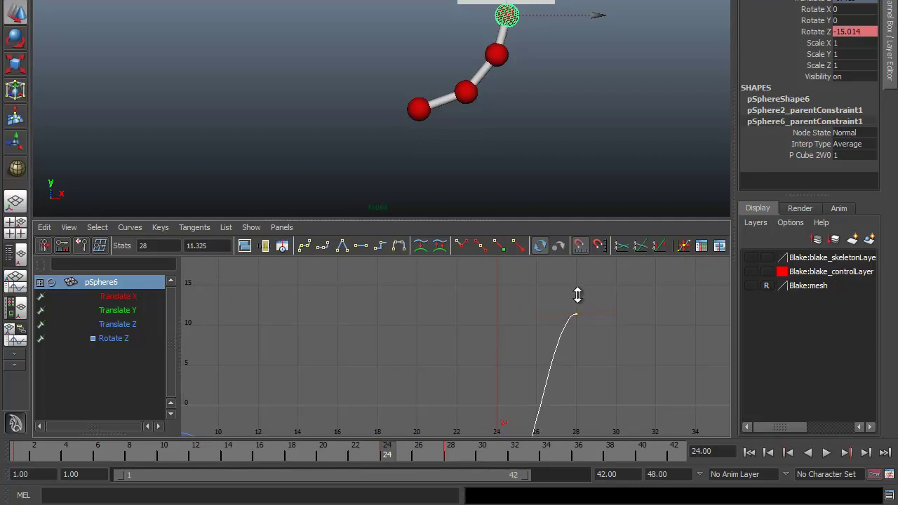
left_click_drag(397, 453, 453, 459)
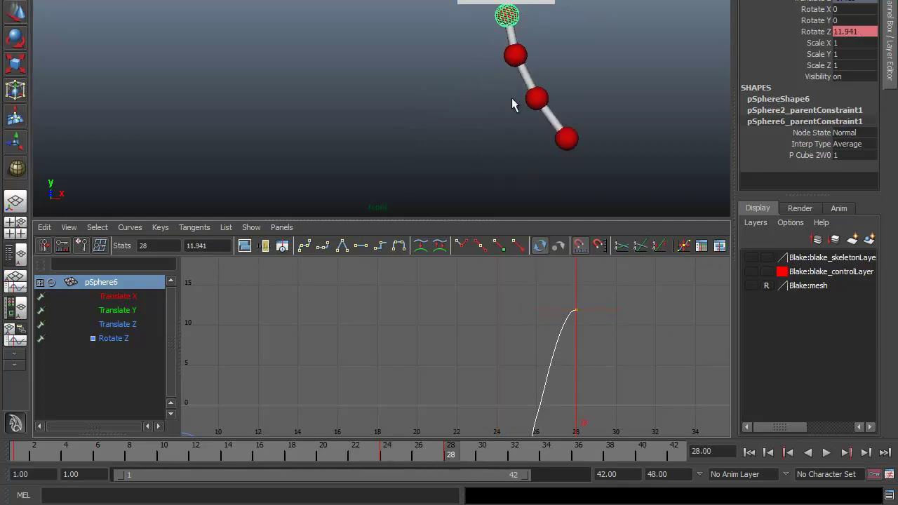
Raise pSphere7's frame-28 Rotate Z key for a bigger swing, checking it in playback.
left_click(515, 57)
key("f")
left_click(227, 334)
left_click_drag(651, 431, 651, 432)
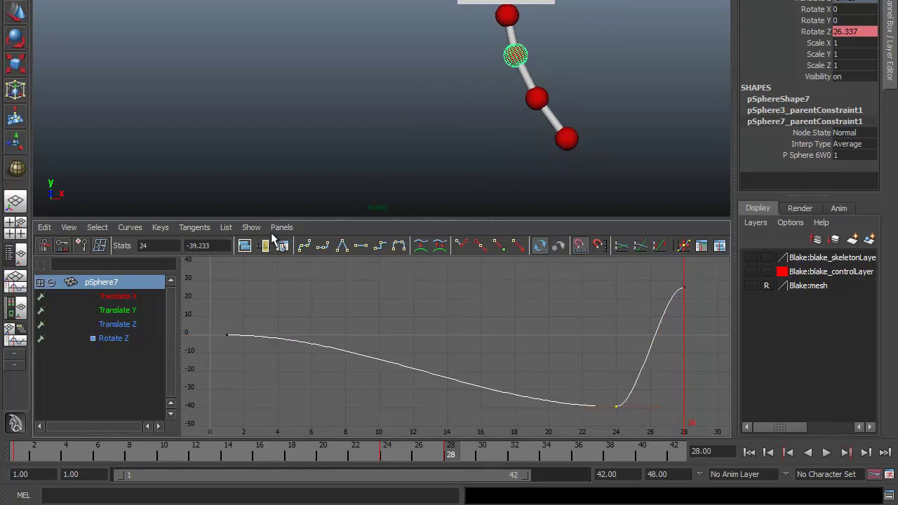
middle_click_drag(552, 335, 508, 358, "alt")
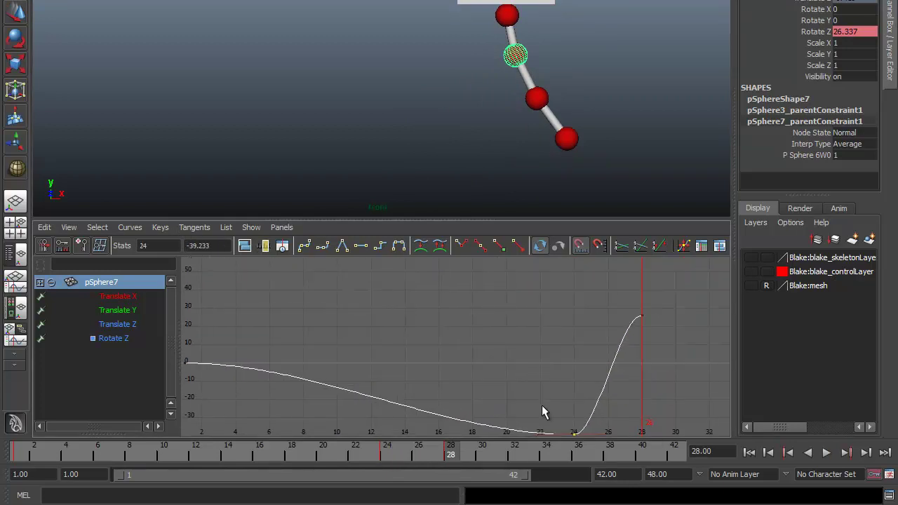
key("alt+v")
left_click_drag(588, 307, 659, 344)
mouse_move(641, 353)
middle_mouse_down()
mouse_move(643, 315)
mouse_move(649, 346)
middle_mouse_up()
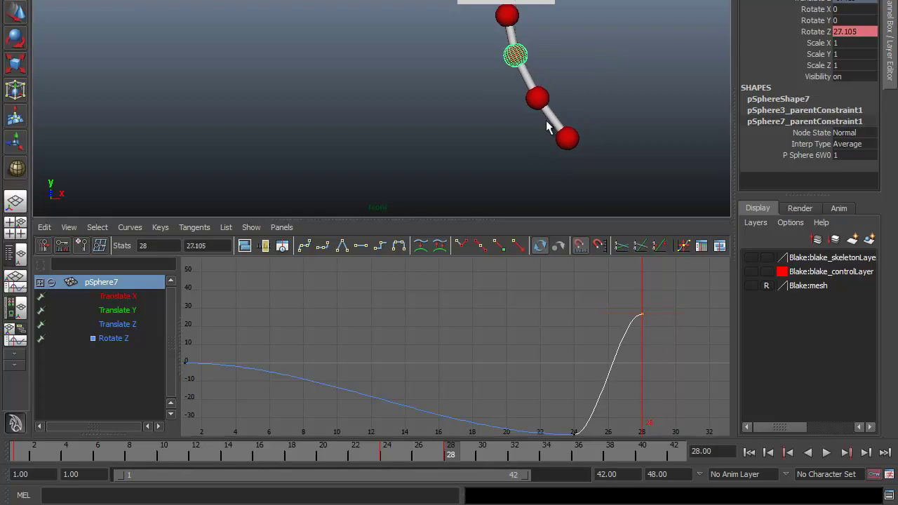
Raise pSphere8's frame-28 Rotate Z key to about 48.954 and review frames 25–28.
left_click(542, 102)
key("f")
left_click(239, 330)
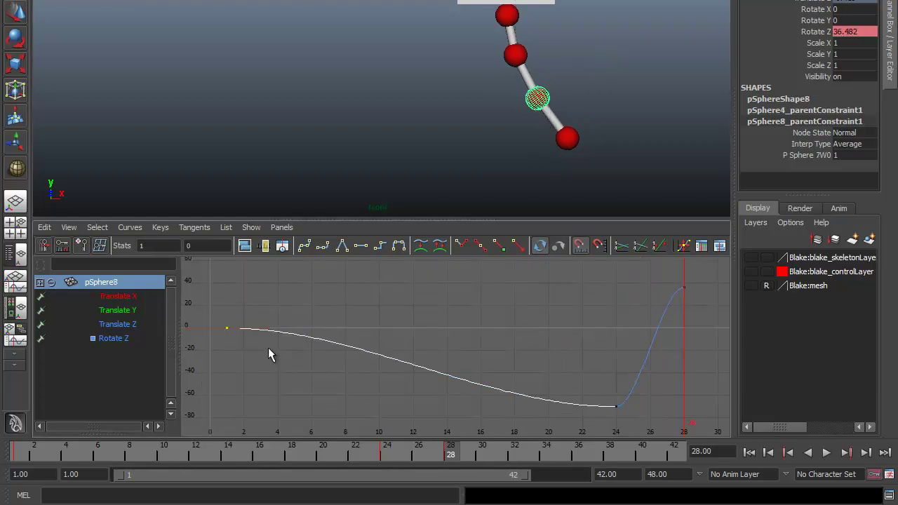
mouse_move(434, 456)
left_mouse_down()
mouse_move(383, 456)
mouse_move(451, 456)
left_mouse_up()
left_click_drag(631, 425, 624, 423)
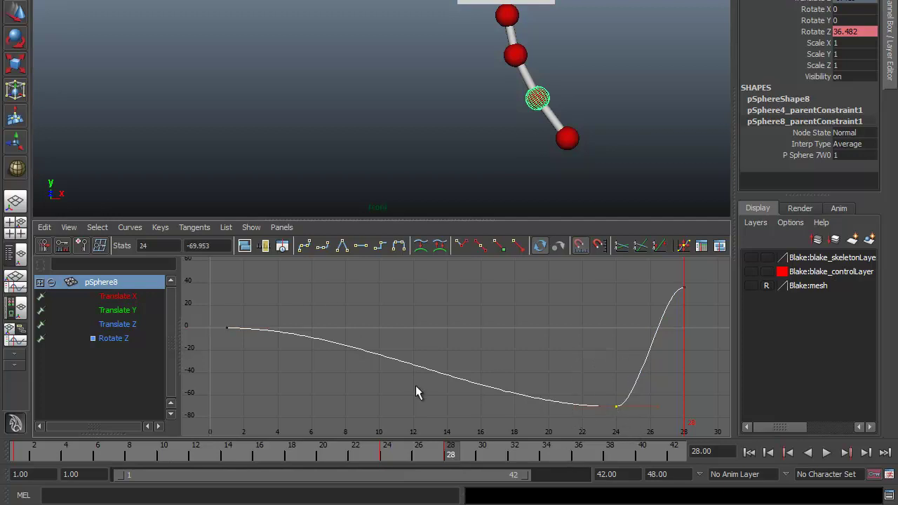
left_click_drag(444, 455, 386, 461)
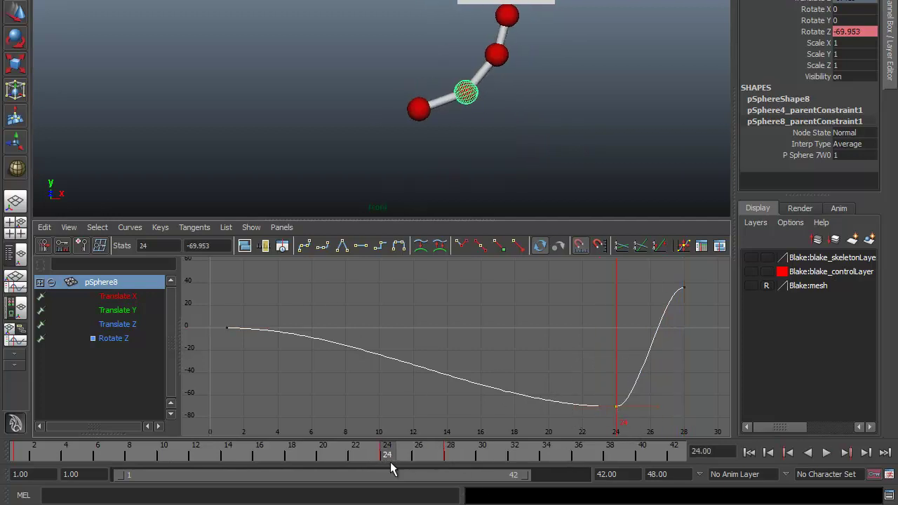
left_click(449, 453)
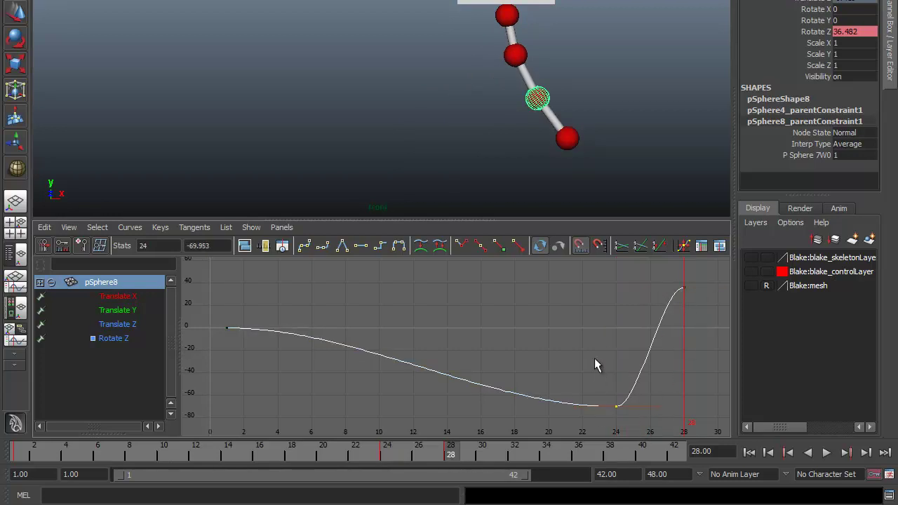
left_click_drag(671, 274, 702, 312)
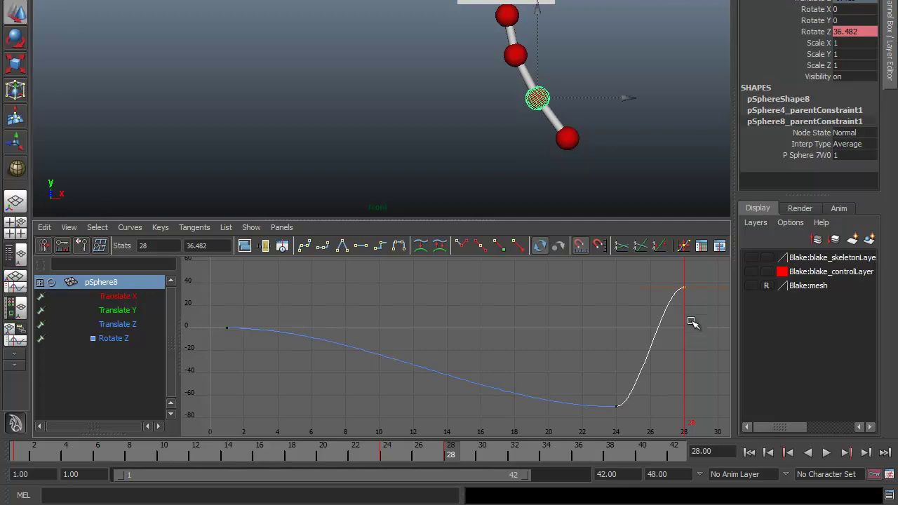
middle_click_drag(684, 331, 693, 316)
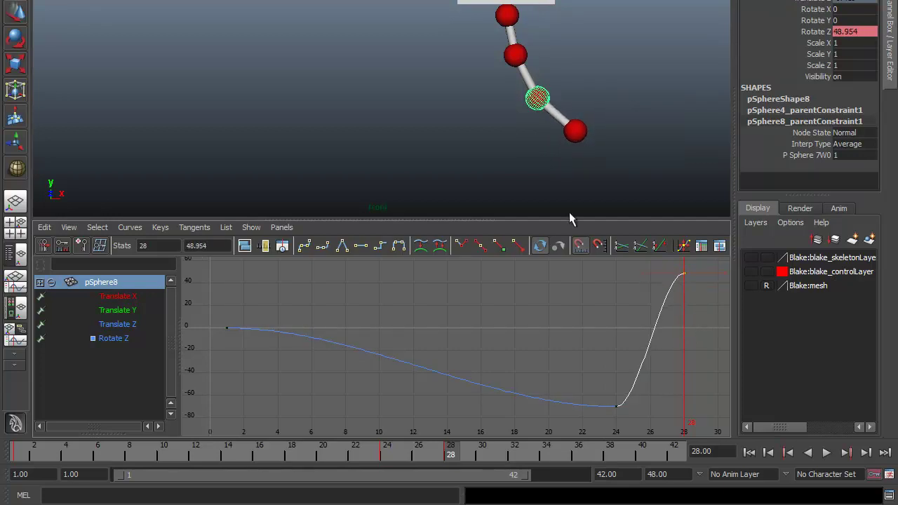
mouse_move(439, 459)
left_mouse_down()
mouse_move(355, 446)
mouse_move(447, 458)
mouse_move(405, 452)
left_mouse_up()
left_click(533, 134)
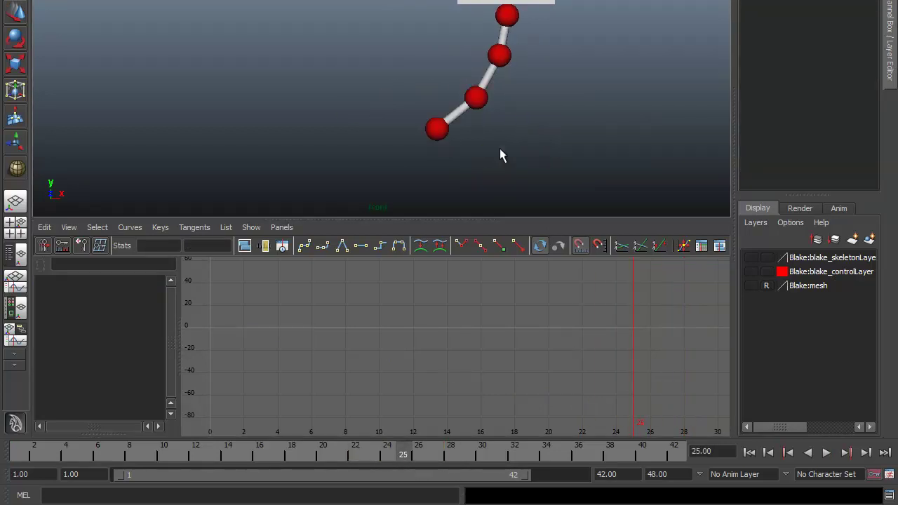
key("alt+v")
key("alt+v")
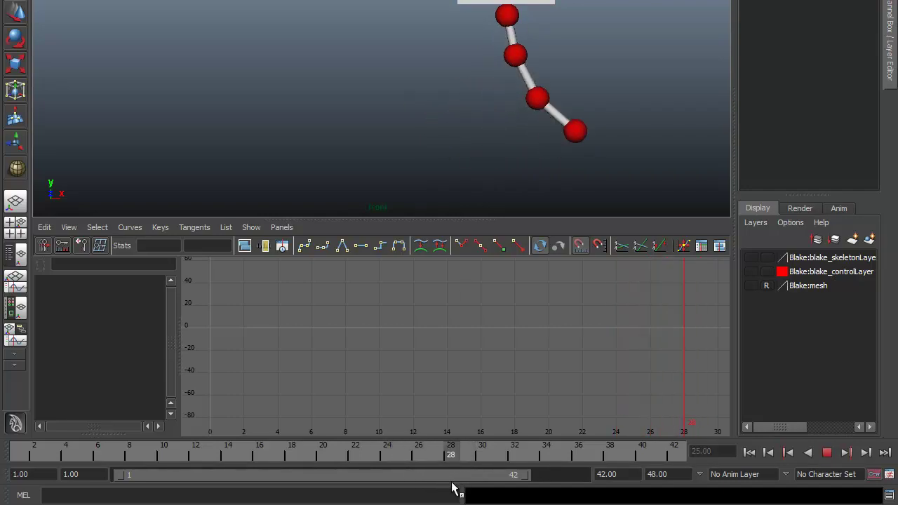
key("alt+v")
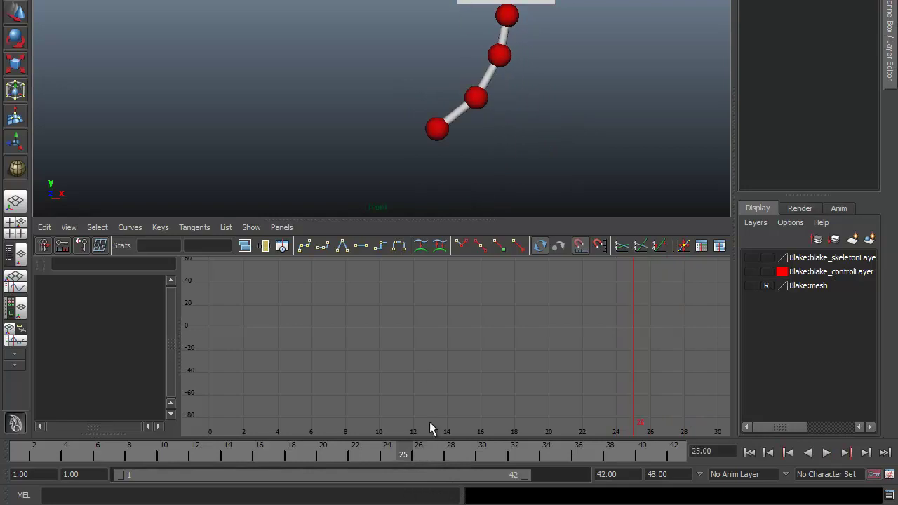
left_click(500, 15)
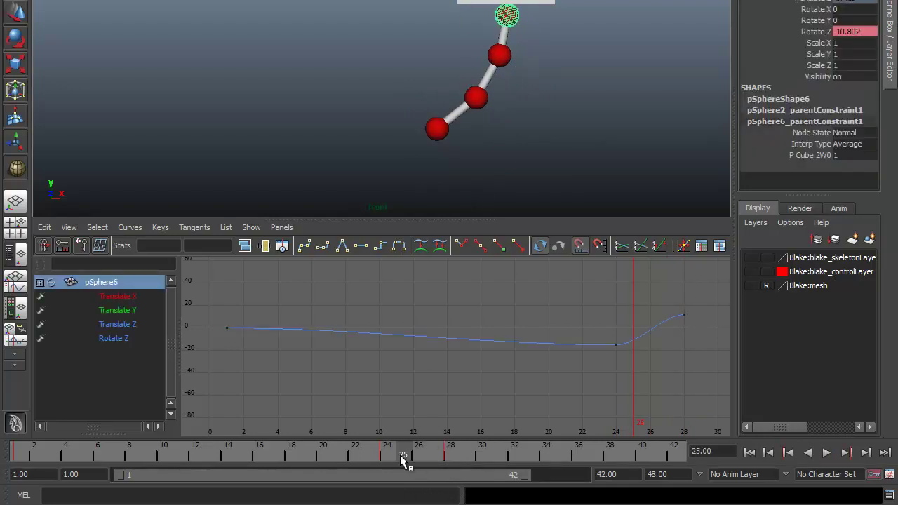
Play the animation and scrub frames 24–28 to review the swing.
key("alt+v")
mouse_move(451, 460)
left_mouse_down()
mouse_move(68, 439)
mouse_move(440, 489)
mouse_move(37, 486)
mouse_move(397, 504)
left_mouse_up()
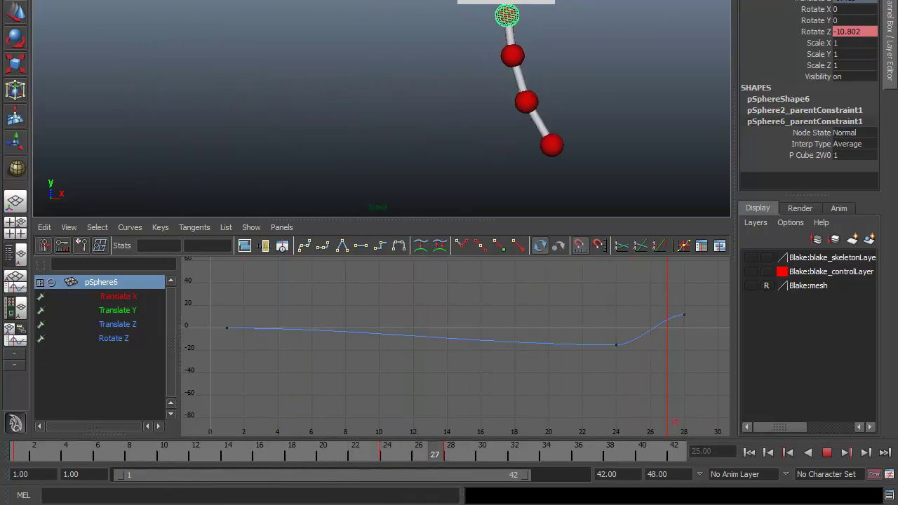
left_click_drag(396, 504, 450, 504)
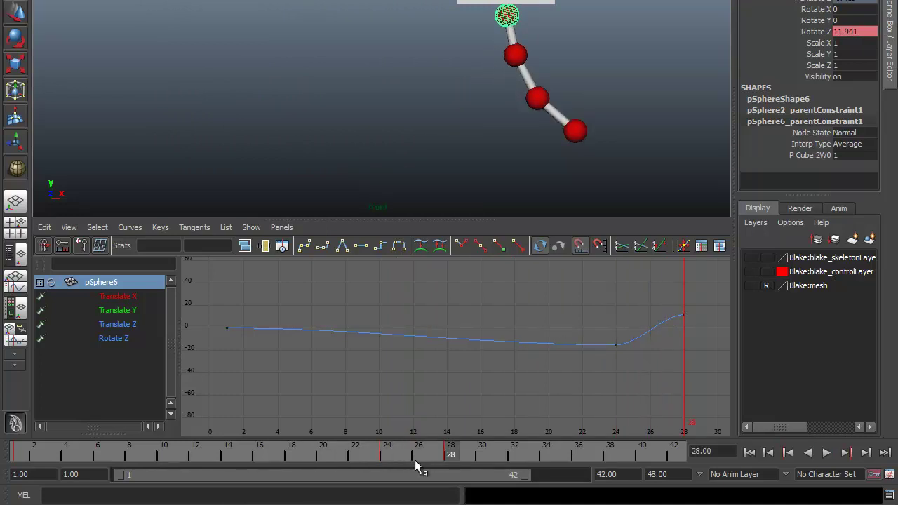
left_click_drag(387, 459, 457, 459)
mouse_move(374, 456)
left_mouse_down()
mouse_move(434, 456)
mouse_move(418, 457)
left_mouse_up()
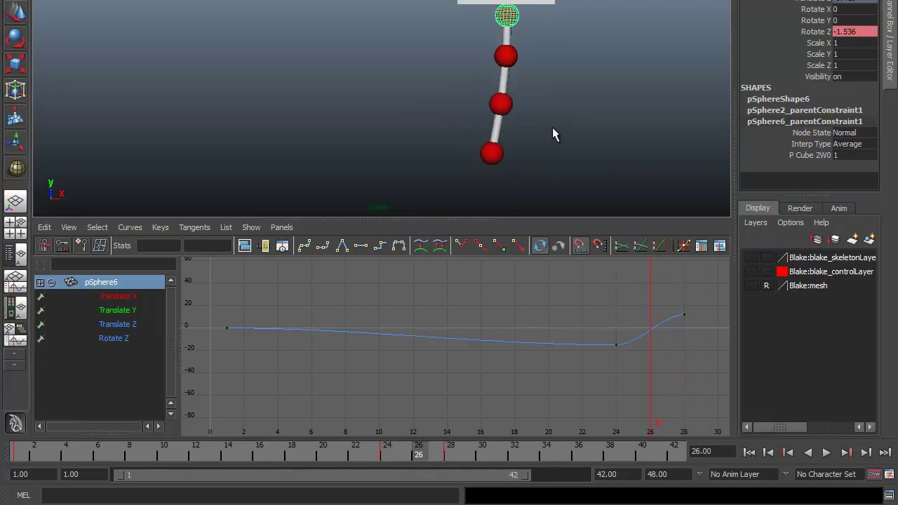
Frame pSphere6's rotation curve, inspect its frame-1 and frame-28 keys, then select pSphere7.
key("f")
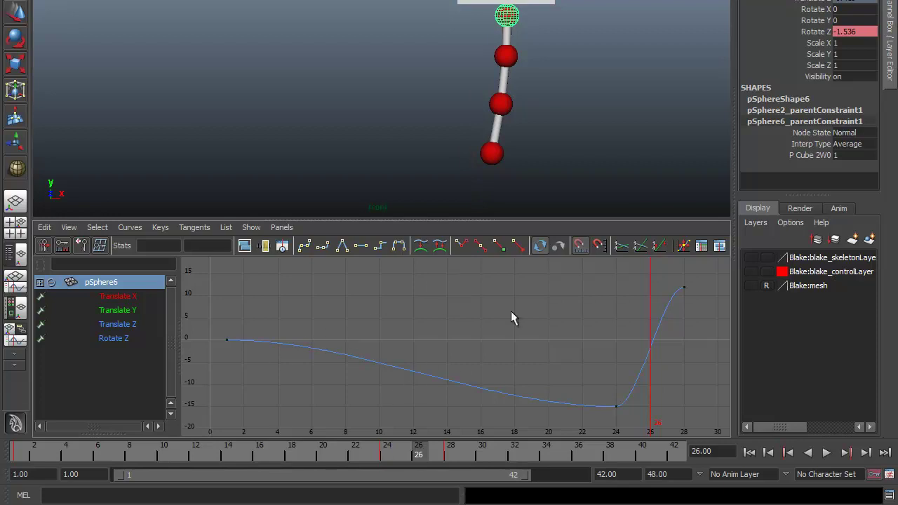
left_click(535, 240)
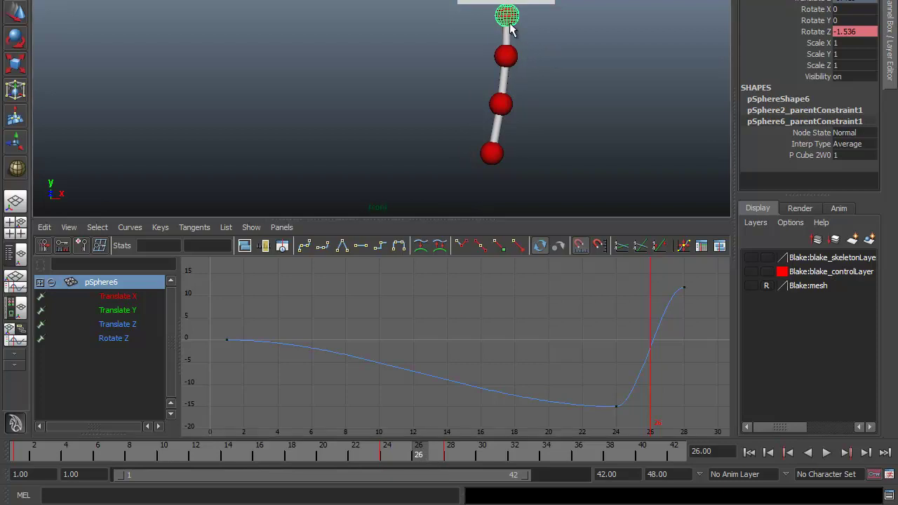
left_click_drag(223, 306, 245, 368)
left_click_drag(659, 260, 727, 312)
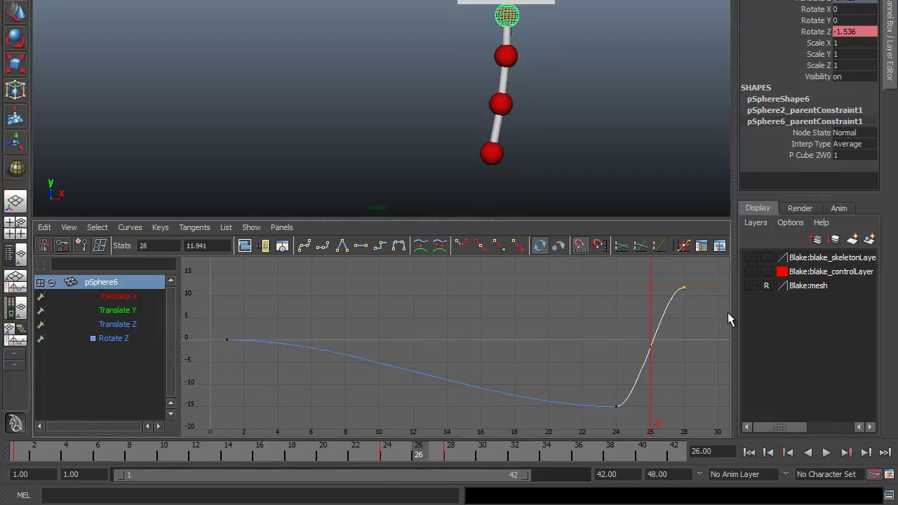
left_click(502, 61)
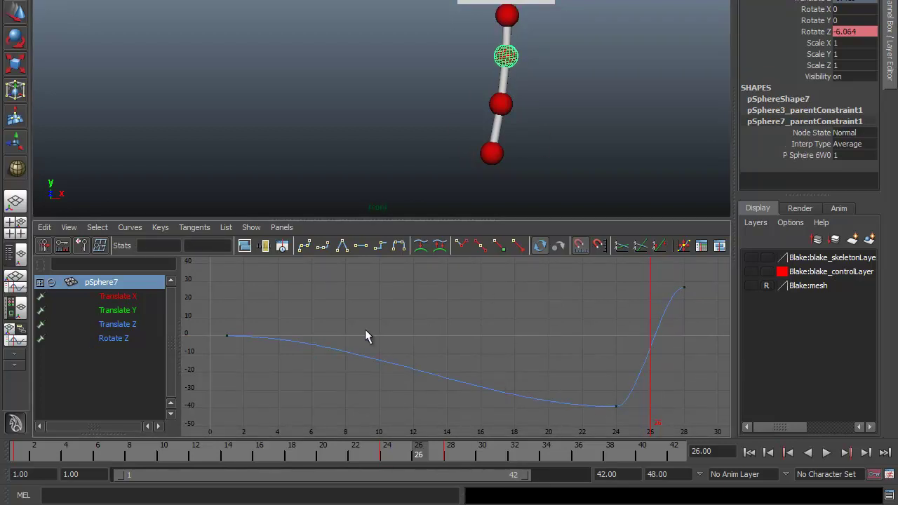
Select all of pSphere7's Rotate Z keys and shift them one frame later.
left_click_drag(388, 387, 388, 387)
key("w")
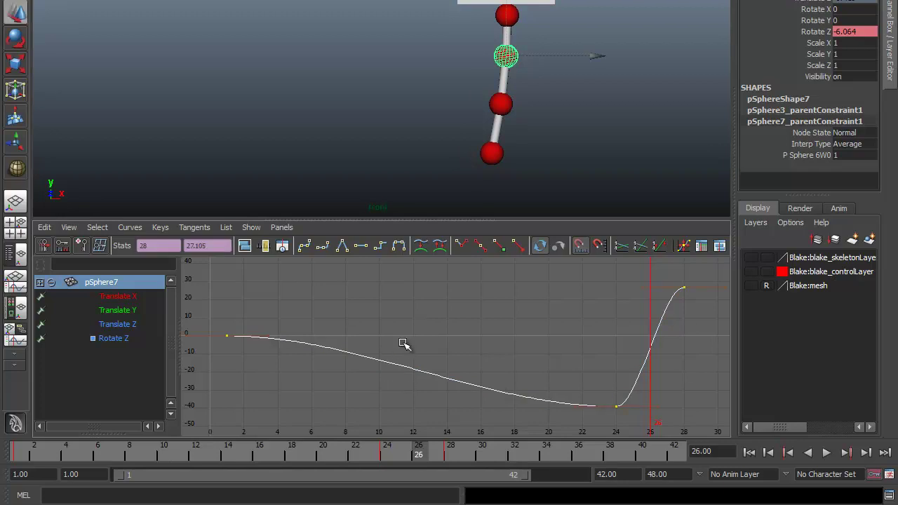
left_click_drag(322, 314, 379, 391)
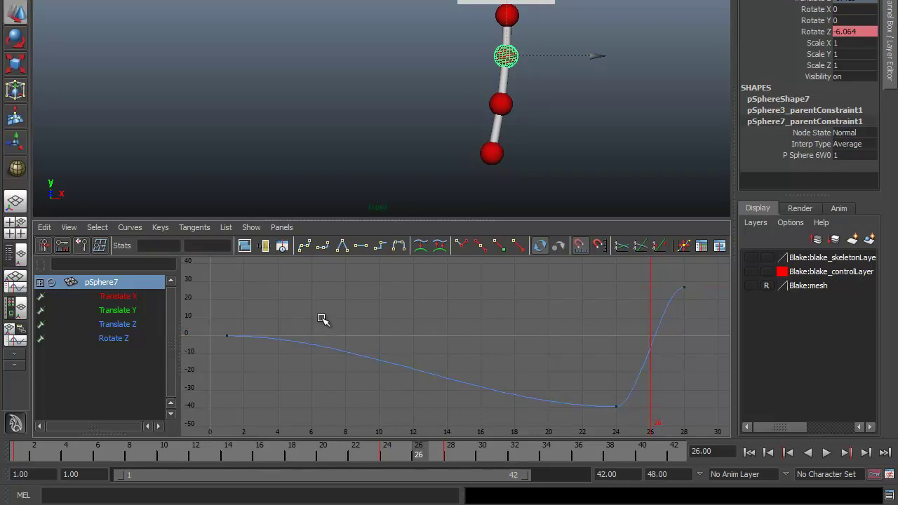
left_click_drag(223, 324, 247, 347)
left_click_drag(385, 339, 425, 400)
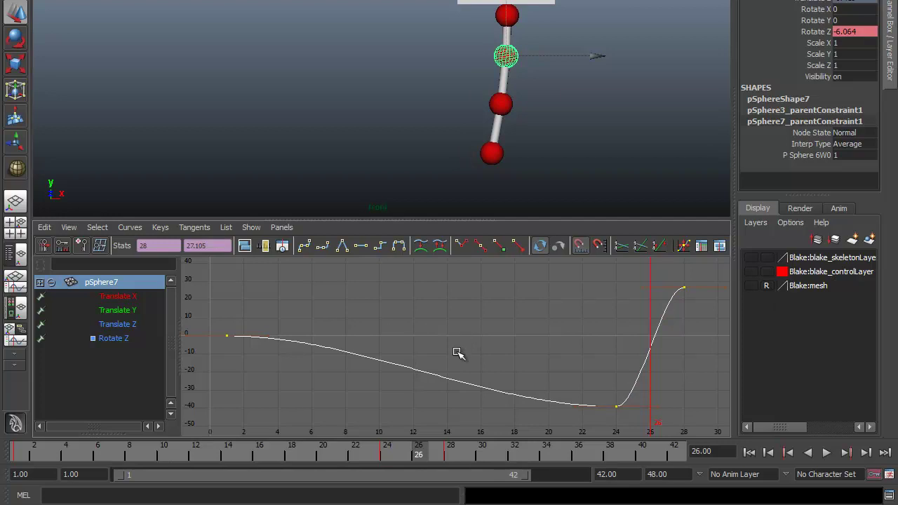
middle_click_drag(461, 345, 468, 350, "shift")
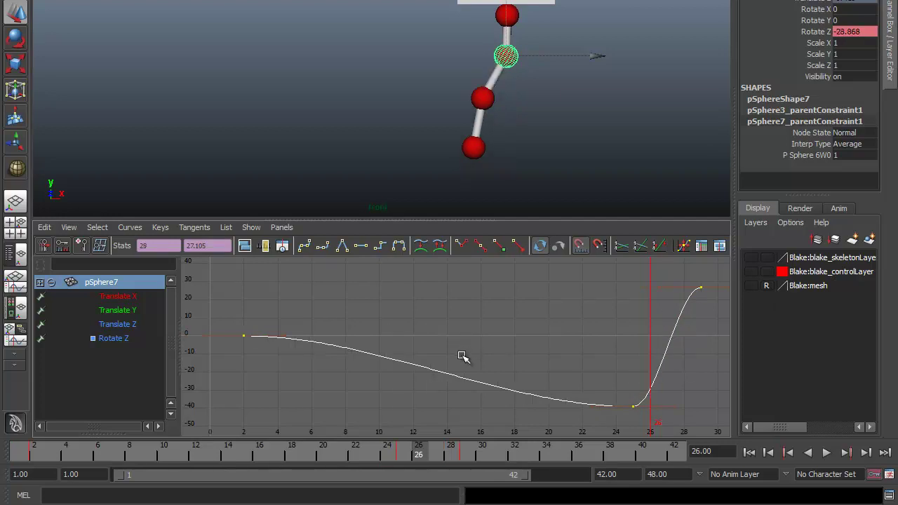
Verify pSphere7's first key now sits at frame 2 and its last at frame 29.
left_click_drag(210, 304, 269, 363)
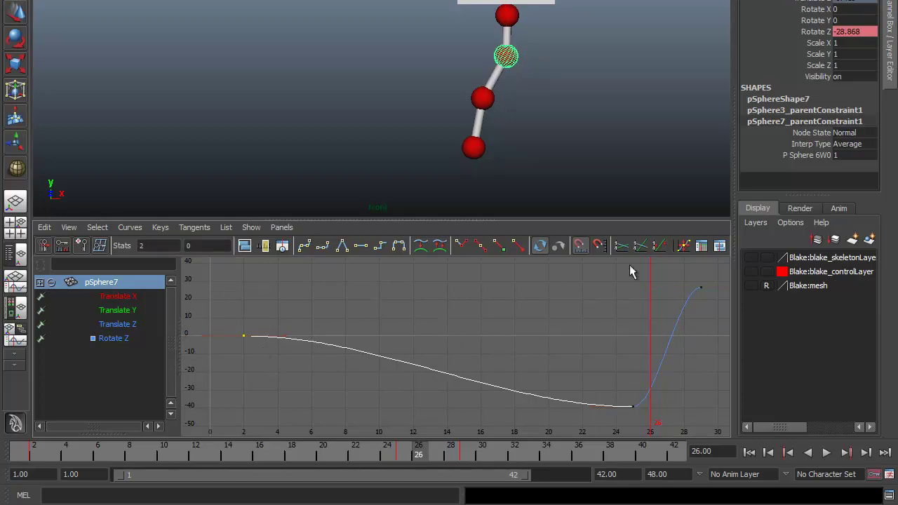
left_click_drag(680, 262, 737, 309)
left_click_drag(223, 320, 274, 360)
left_click_drag(655, 272, 727, 315)
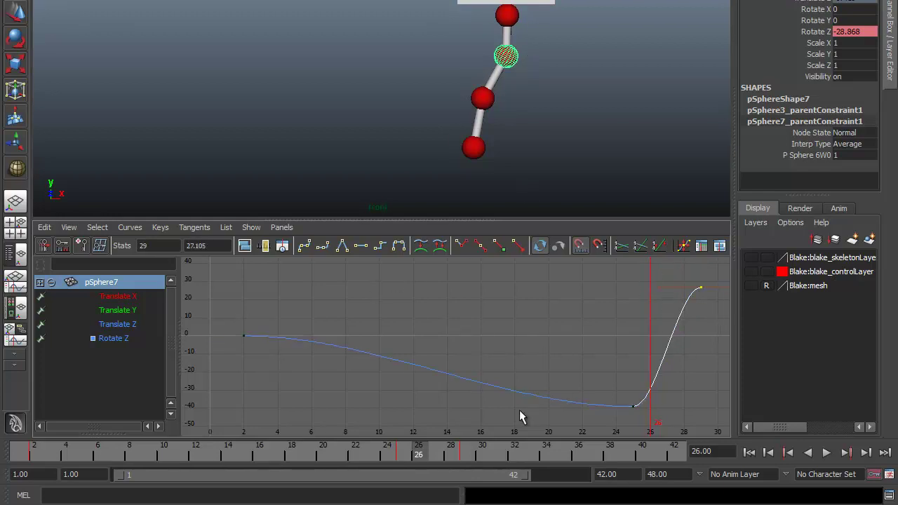
left_click(484, 102)
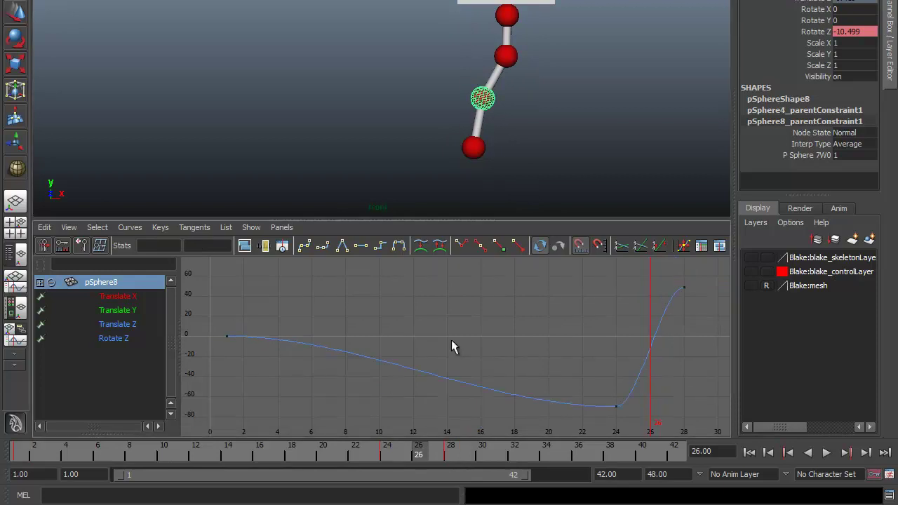
Shift pSphere8's Rotate Z keys two frames later, then select all three spheres.
left_click_drag(397, 368, 399, 369)
middle_click_drag(407, 329, 437, 344, "shift")
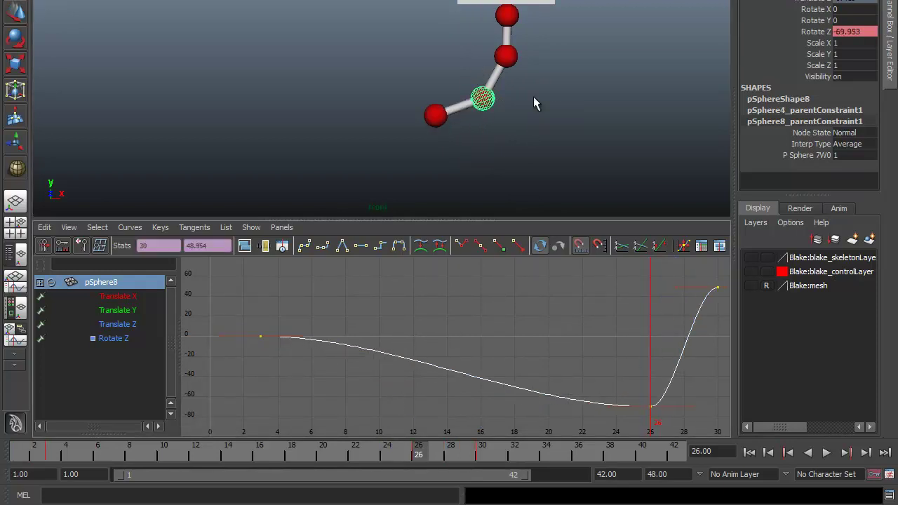
left_click(506, 28)
left_click(508, 57, "shift")
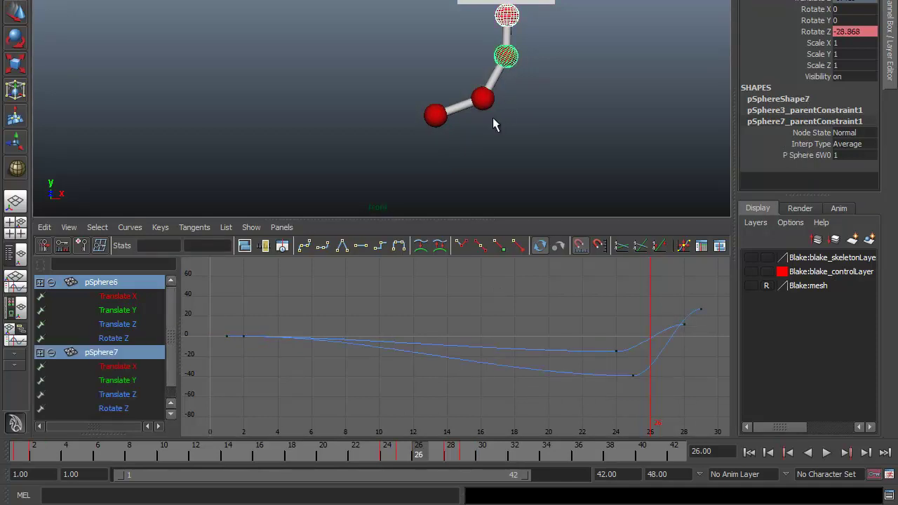
left_click(482, 99, "shift")
Compare the three spheres' Rotate Z curves around their low keys, fitting all in view.
right_click_drag(397, 329, 613, 340, "alt")
middle_click_drag(614, 340, 506, 303, "alt")
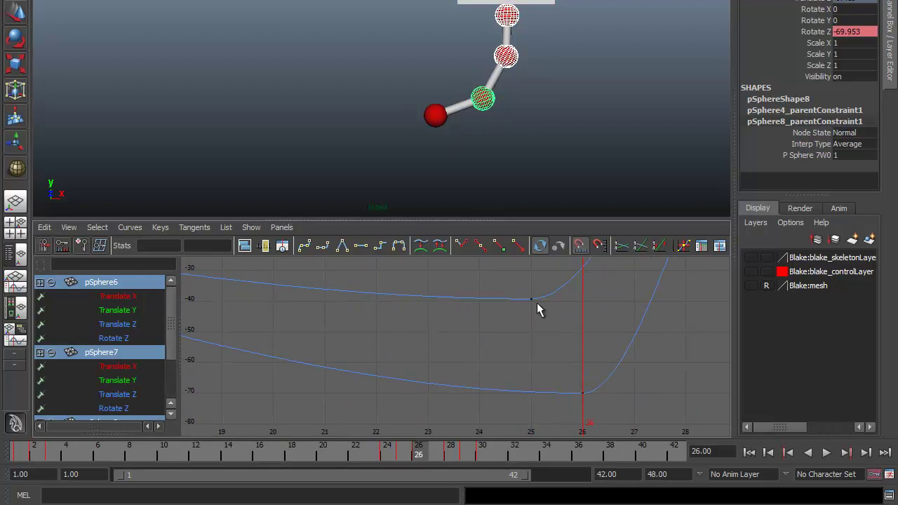
left_click_drag(470, 218, 470, 227)
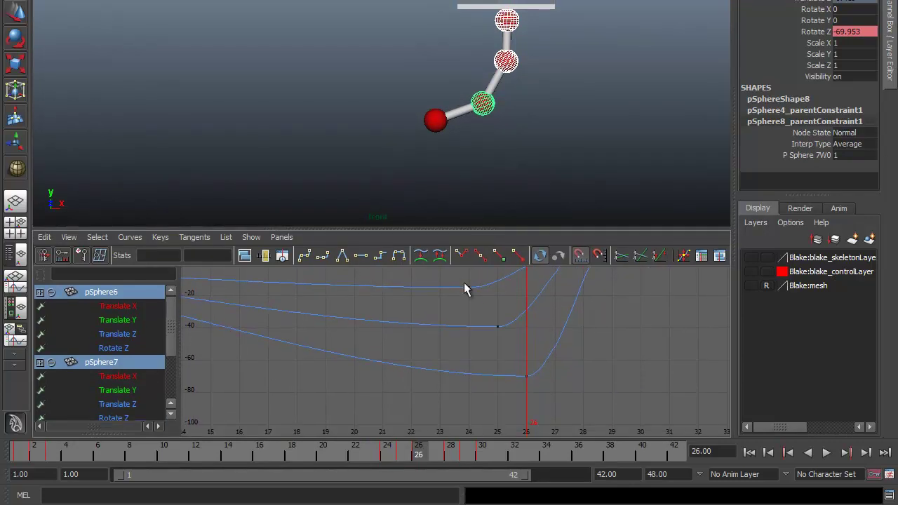
left_click(475, 287)
left_click(510, 327)
left_click(527, 376)
key("a")
left_click(575, 145)
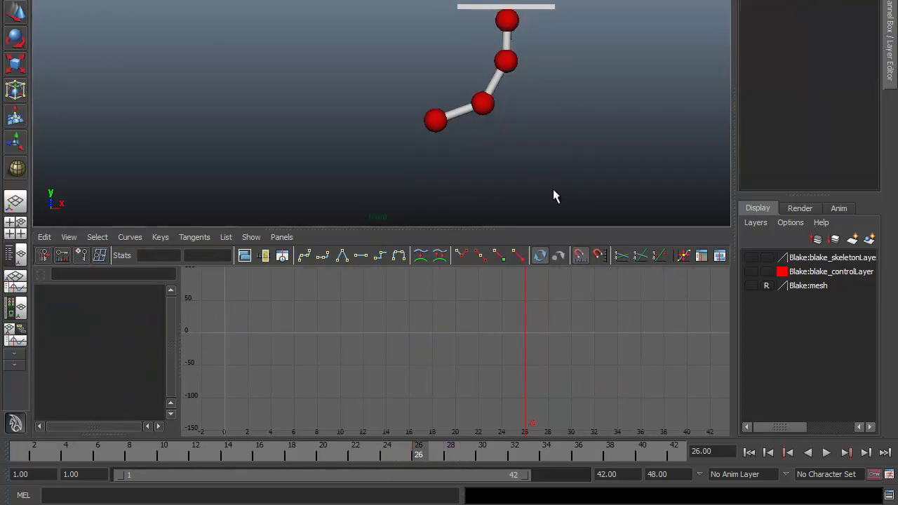
mouse_move(385, 448)
left_mouse_down()
mouse_move(366, 457)
mouse_move(451, 456)
left_mouse_up()
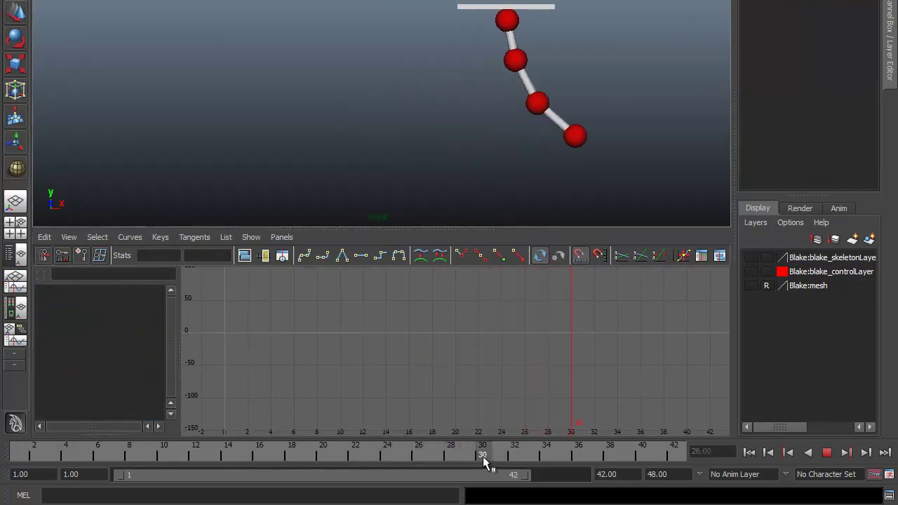
mouse_move(452, 458)
left_mouse_down()
mouse_move(423, 469)
mouse_move(517, 481)
mouse_move(180, 476)
mouse_move(450, 481)
mouse_move(482, 452)
mouse_move(411, 452)
mouse_move(497, 452)
mouse_move(379, 452)
mouse_move(482, 452)
left_mouse_up()
left_click(507, 20)
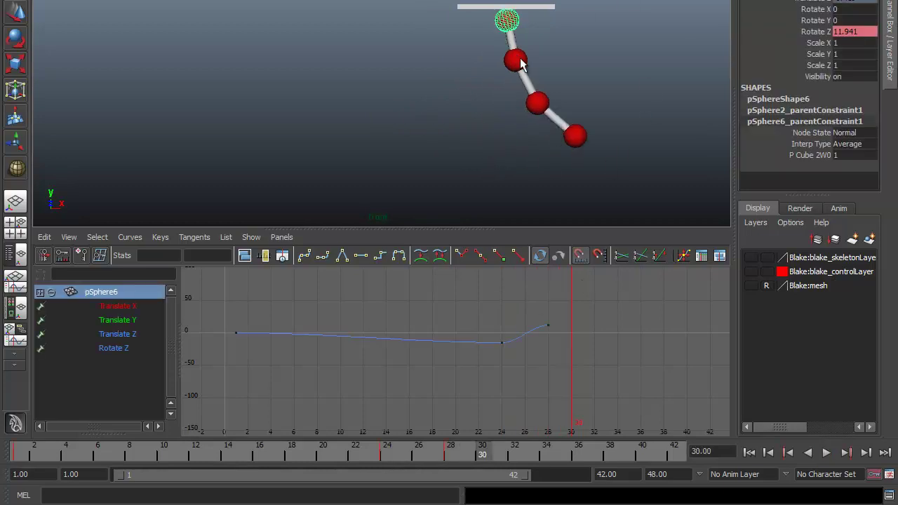
key("f")
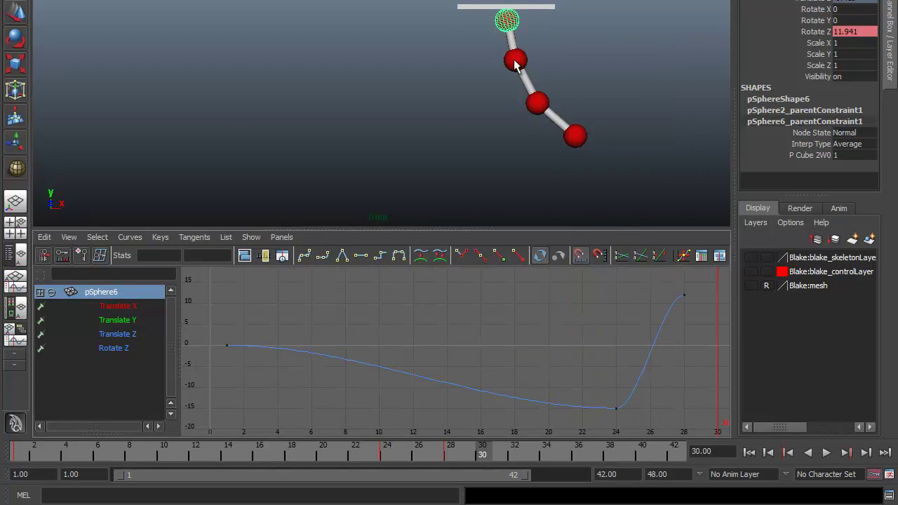
left_click(512, 64, "shift")
left_click(537, 103, "shift")
key("f")
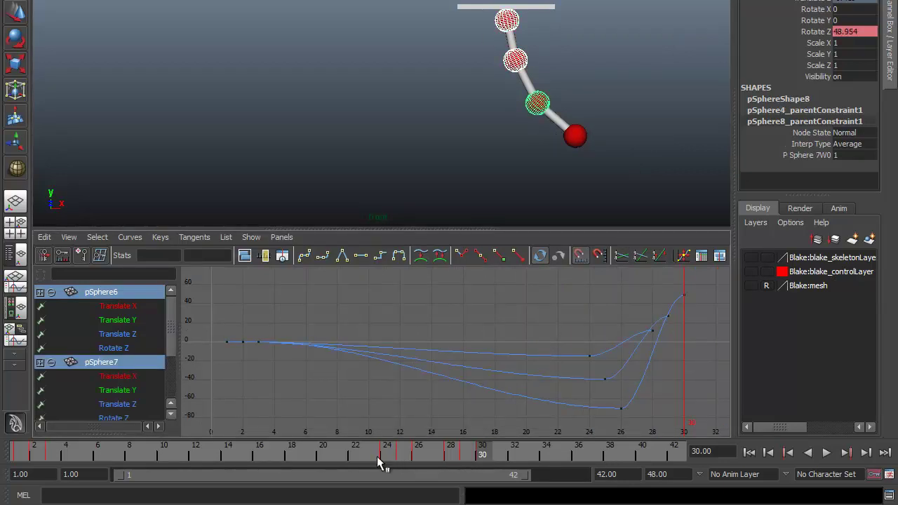
key("alt+v")
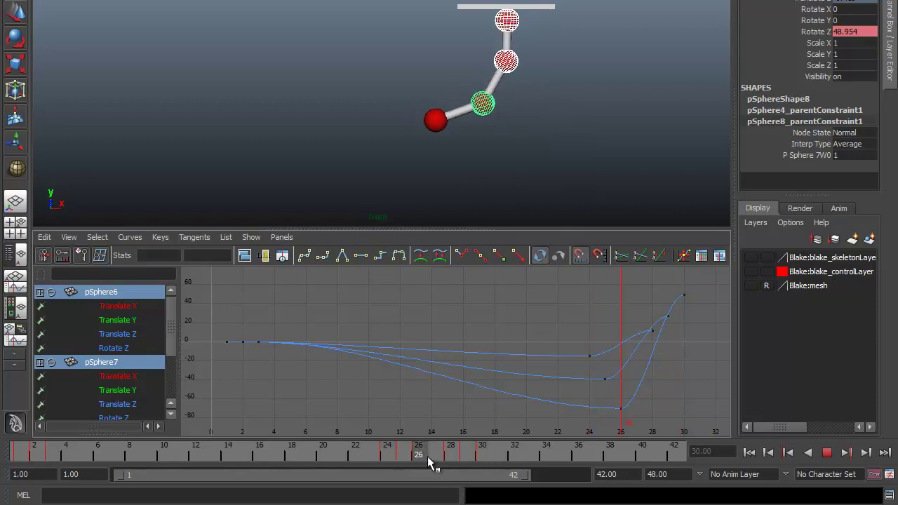
left_click(414, 460)
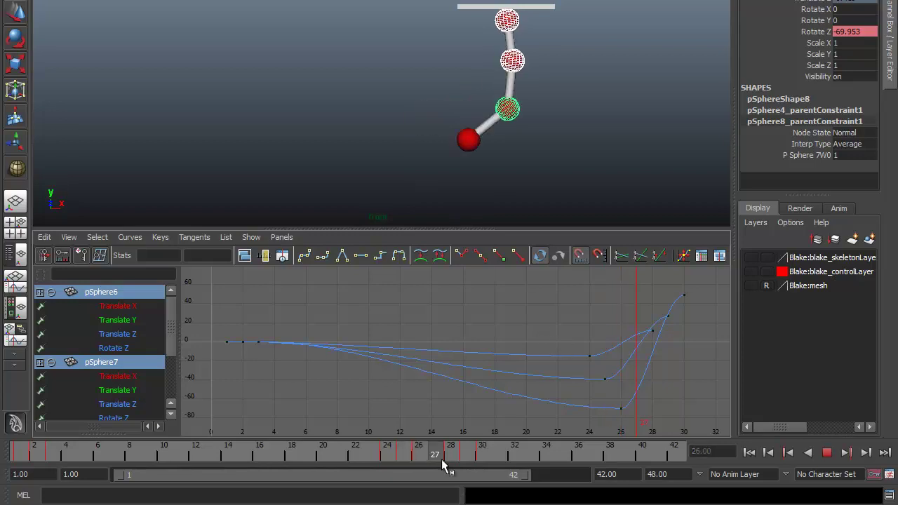
left_click_drag(408, 448, 469, 452)
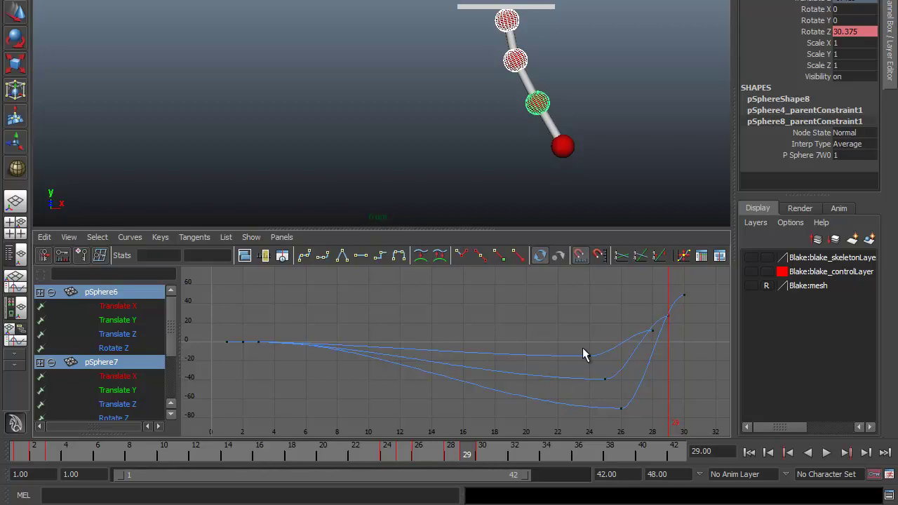
left_click(524, 348)
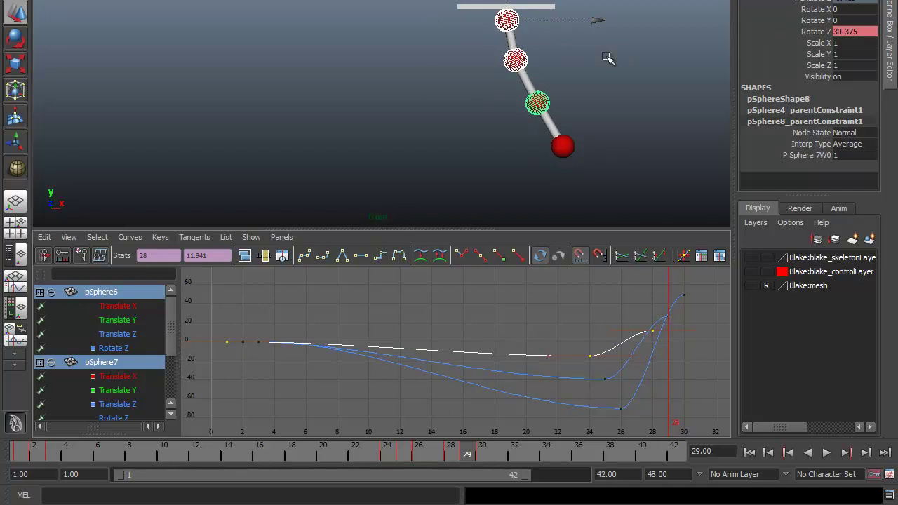
left_click_drag(464, 452, 356, 452)
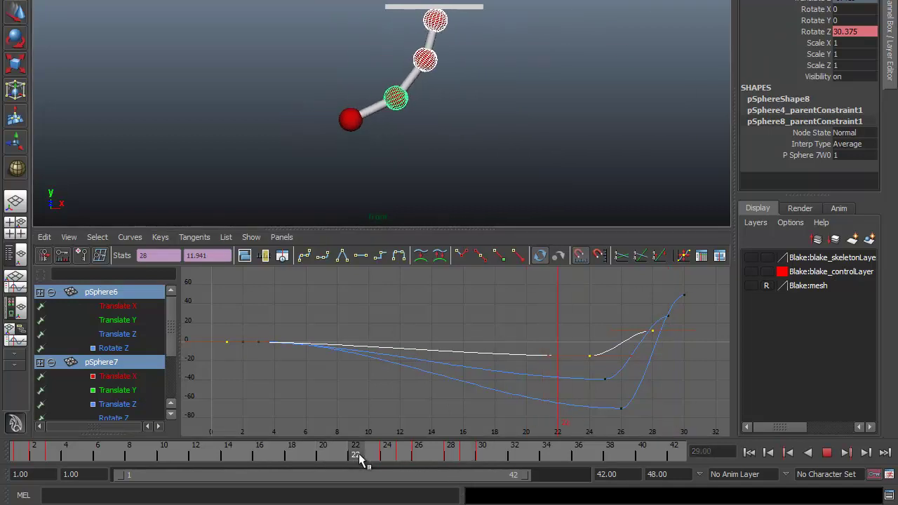
left_click(426, 383)
key("alt+v")
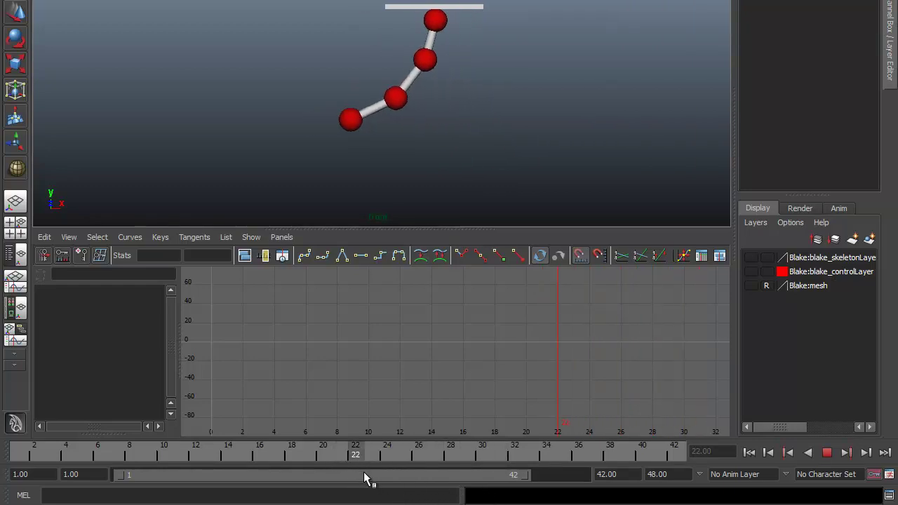
mouse_move(451, 479)
left_mouse_down()
mouse_move(293, 473)
mouse_move(491, 481)
mouse_move(413, 494)
mouse_move(455, 495)
left_mouse_up()
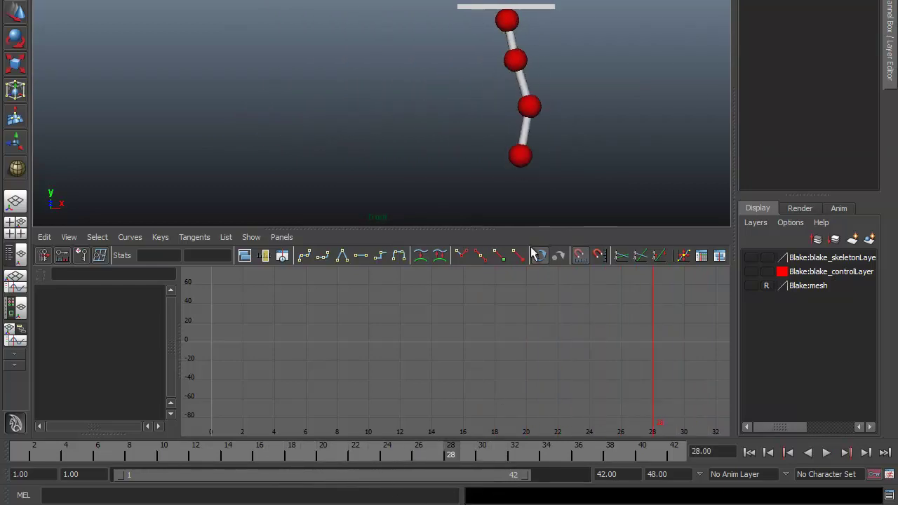
mouse_move(439, 447)
left_mouse_down()
mouse_move(412, 450)
mouse_move(504, 456)
mouse_move(363, 462)
mouse_move(497, 476)
mouse_move(449, 489)
mouse_move(477, 487)
mouse_move(439, 465)
mouse_move(482, 454)
left_mouse_up()
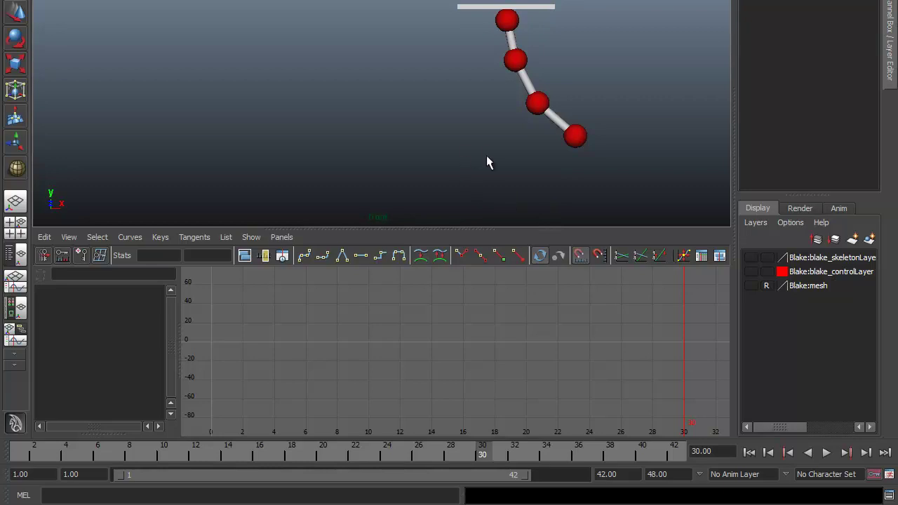
mouse_move(492, 453)
left_mouse_down()
mouse_move(393, 458)
mouse_move(495, 453)
mouse_move(449, 455)
left_mouse_up()
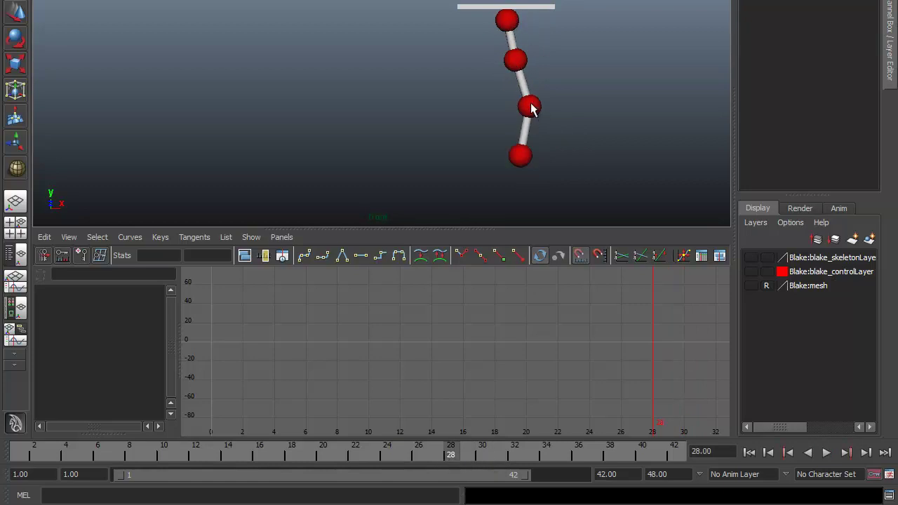
mouse_move(458, 452)
left_mouse_down()
mouse_move(403, 451)
mouse_move(503, 451)
mouse_move(437, 451)
mouse_move(482, 451)
left_mouse_up()
middle_click_drag(483, 197, 308, 210, "alt")
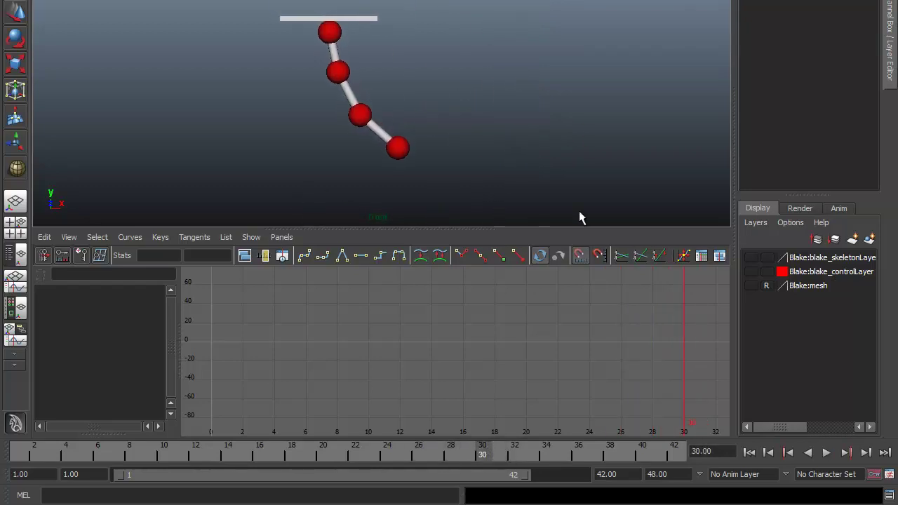